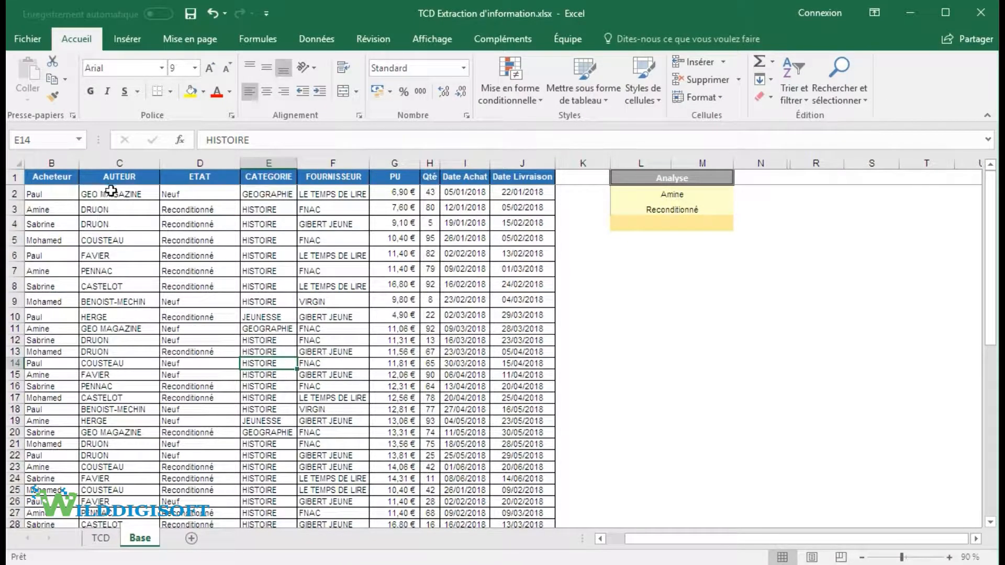
- Review the AUTEUR, ETAT, PU and Acheteur columns of the source data on the Base sheet
{"action": "left_click_drag", "start_coordinate": [134, 193], "coordinate": [139, 272]}
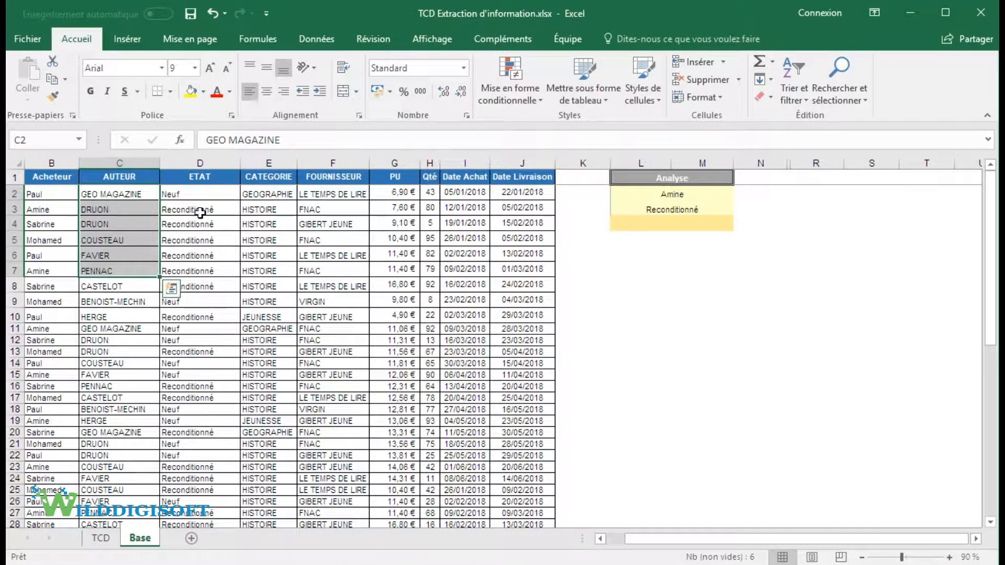
{"action": "left_click_drag", "start_coordinate": [200, 193], "coordinate": [201, 269]}
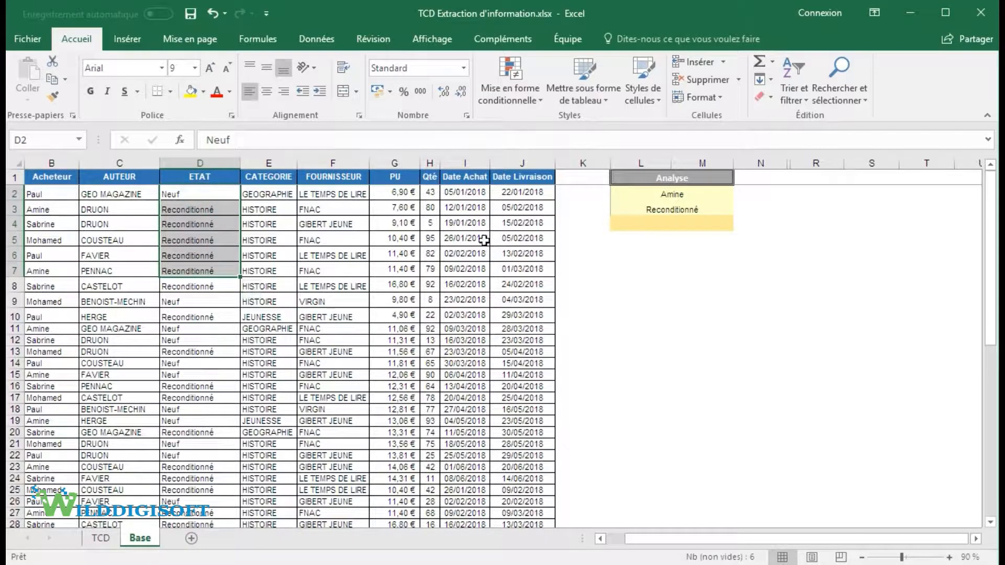
{"action": "left_click", "coordinate": [430, 223]}
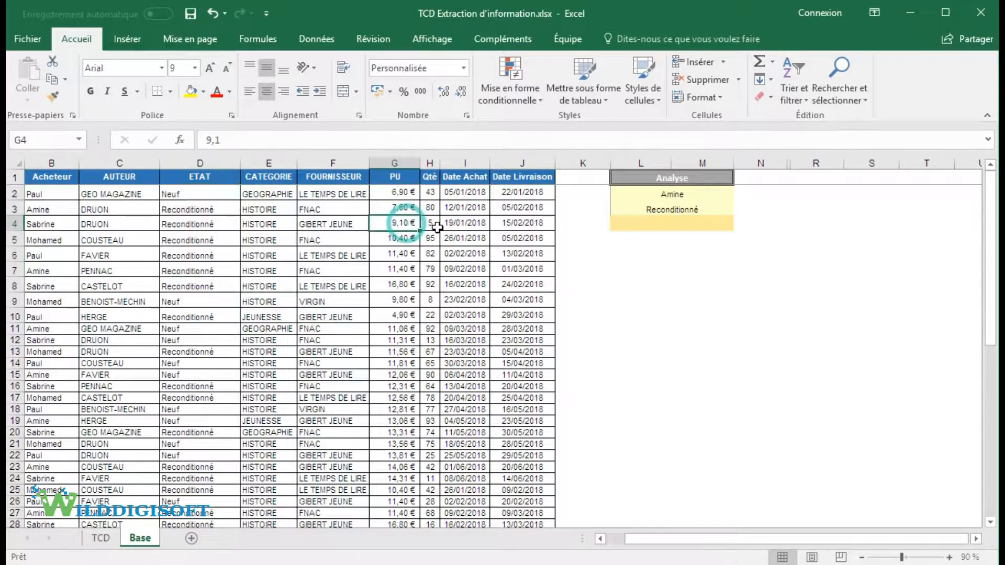
{"action": "left_click", "coordinate": [61, 220]}
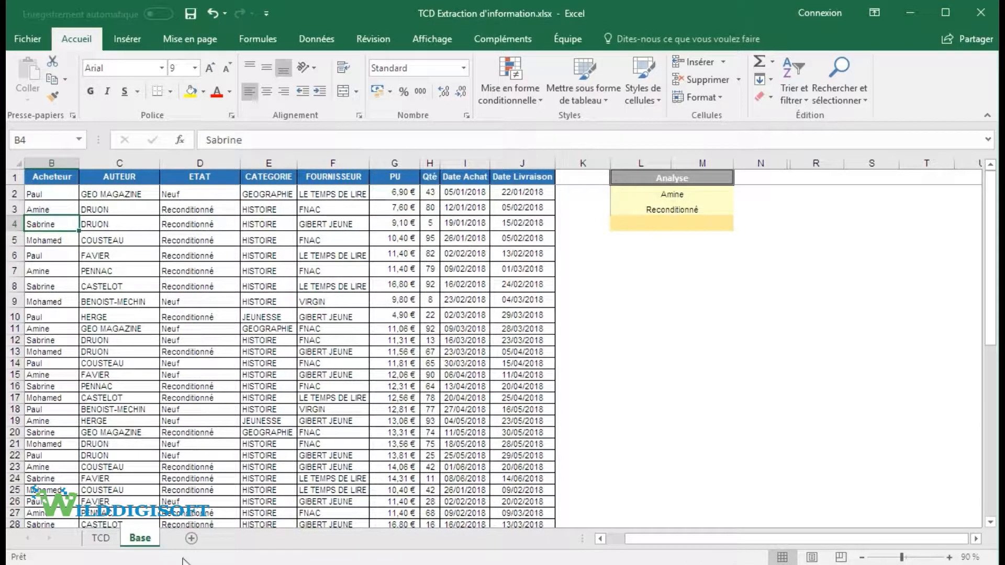
- Add the FOURNISSEUR field to the rows of the TCD sheet's pivot table, and move it to the report filter area
{"action": "left_click", "coordinate": [101, 539]}
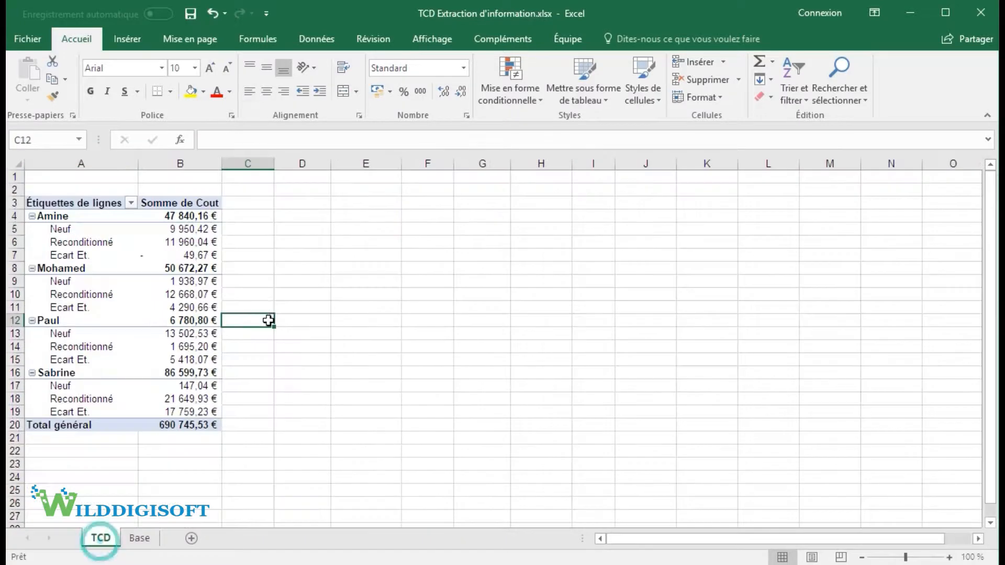
{"action": "left_click", "coordinate": [77, 221]}
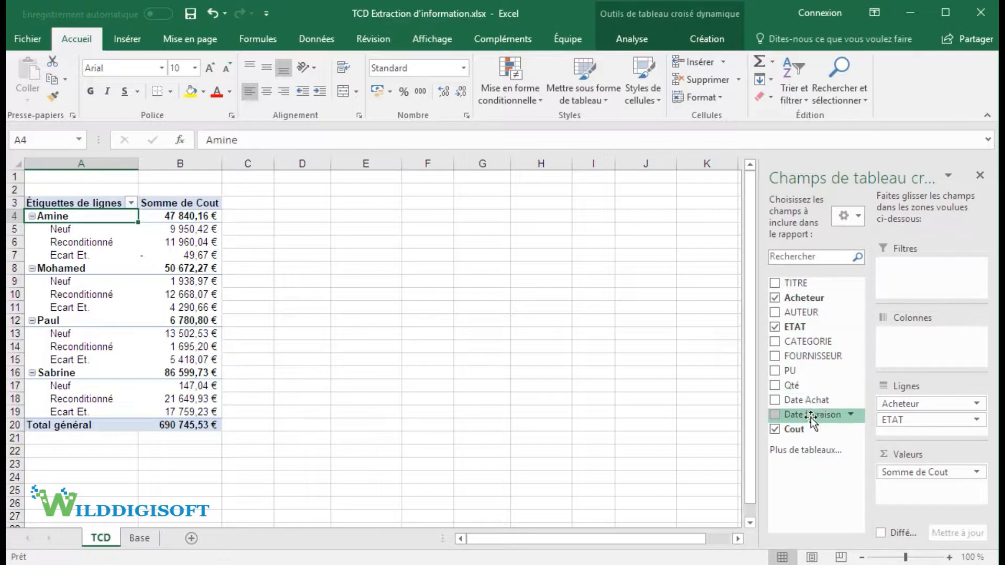
{"action": "left_click_drag", "start_coordinate": [816, 356], "coordinate": [921, 402]}
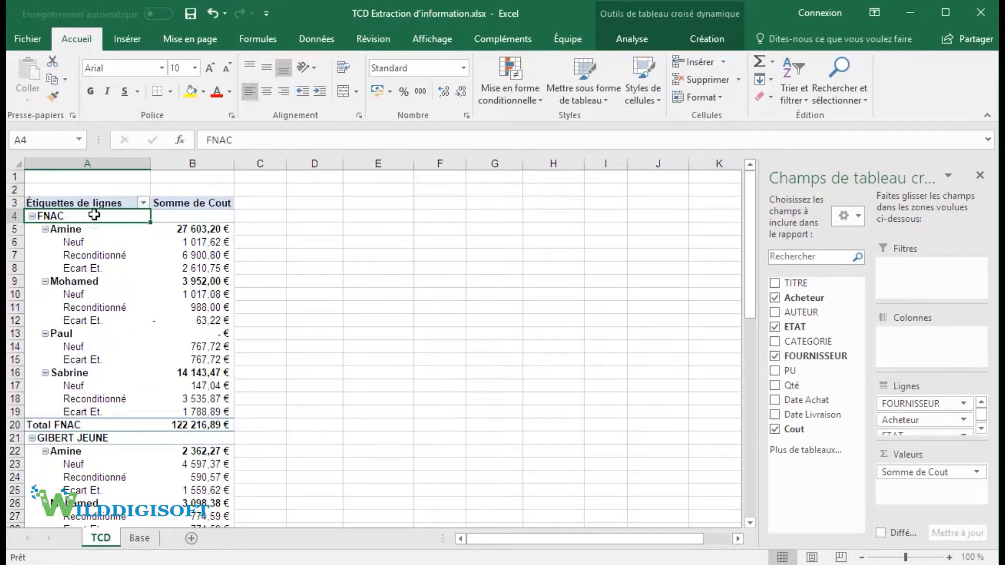
{"action": "left_click", "coordinate": [86, 231]}
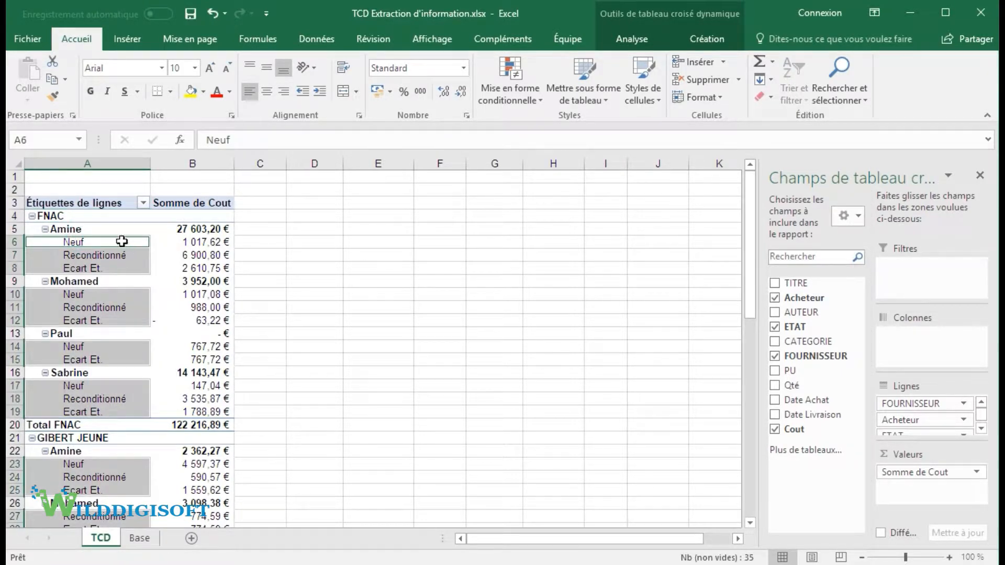
{"action": "left_click", "coordinate": [85, 230]}
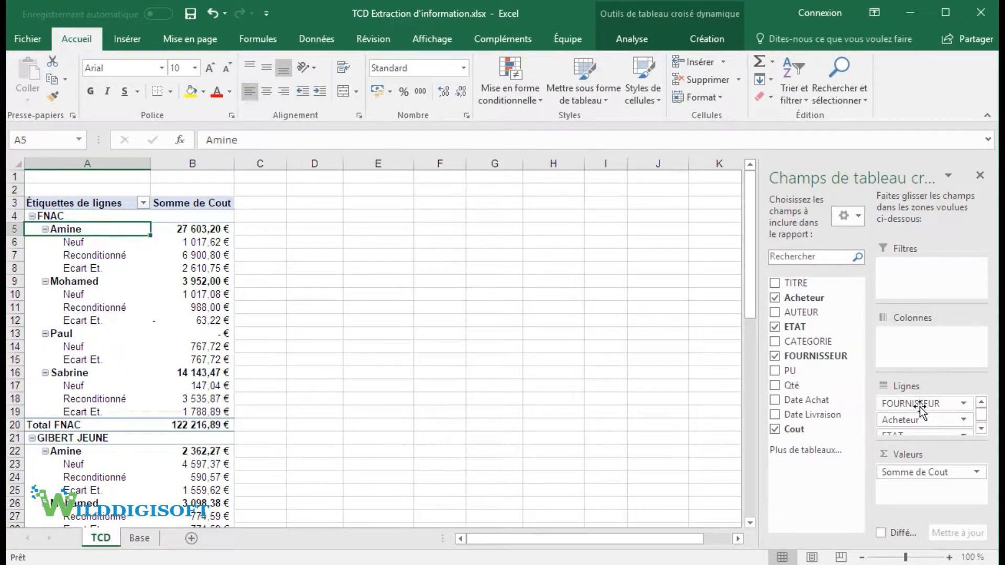
{"action": "left_click_drag", "start_coordinate": [921, 405], "coordinate": [921, 293]}
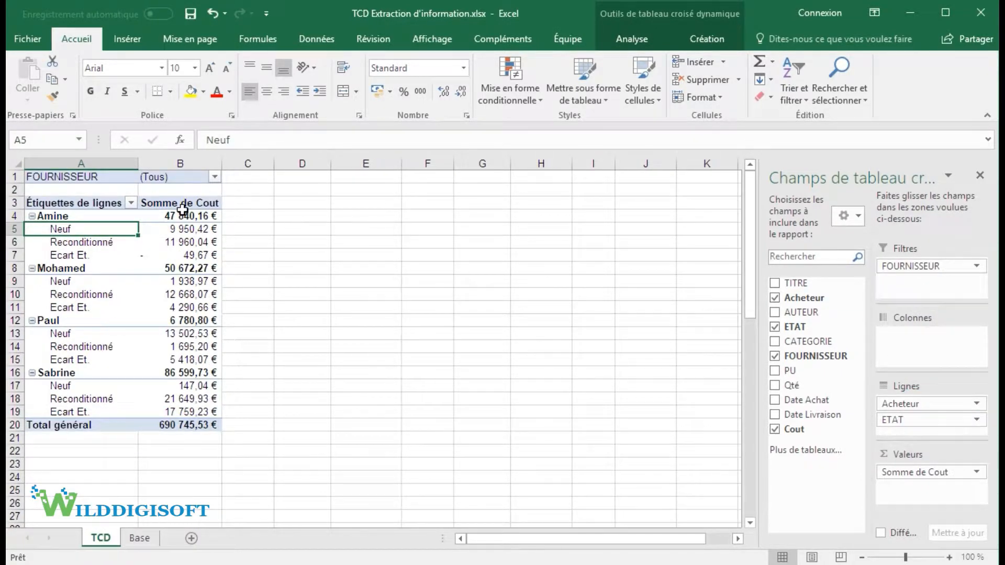
- Enable multiple selection in the FOURNISSEUR report filter and restrict the pivot table to FNAC only
{"action": "left_click", "coordinate": [214, 177]}
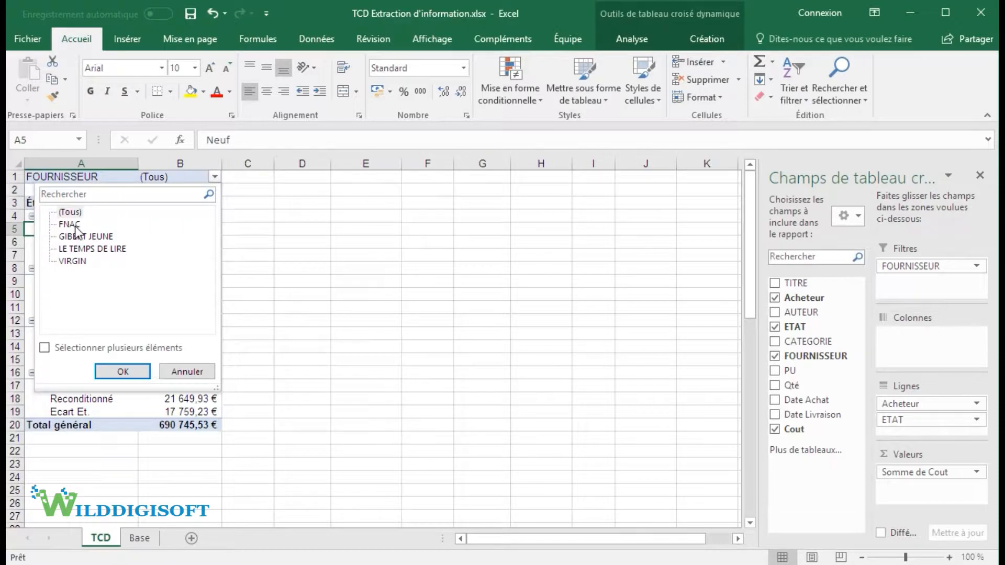
{"action": "left_click", "coordinate": [44, 348]}
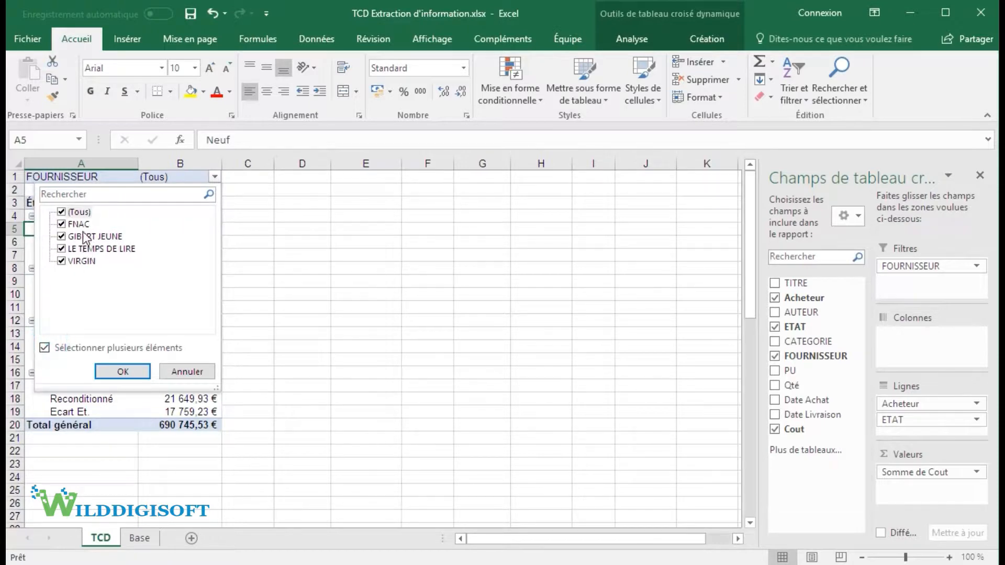
{"action": "left_click", "coordinate": [61, 212]}
{"action": "left_click", "coordinate": [62, 224]}
{"action": "left_click", "coordinate": [128, 372]}
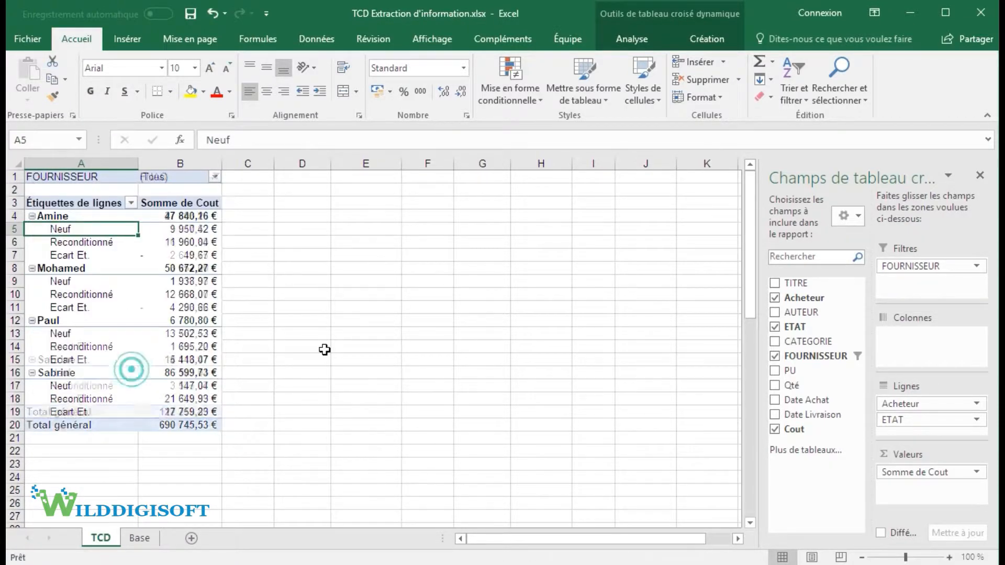
- Reset the FOURNISSEUR report filter to include all suppliers
{"action": "left_click", "coordinate": [214, 178]}
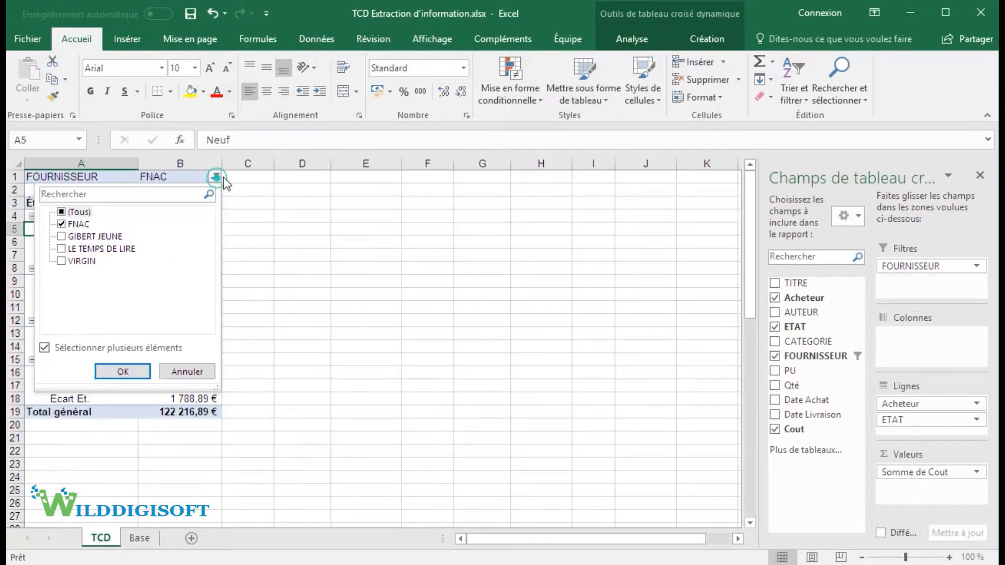
{"action": "left_click", "coordinate": [61, 213]}
{"action": "left_click", "coordinate": [137, 370]}
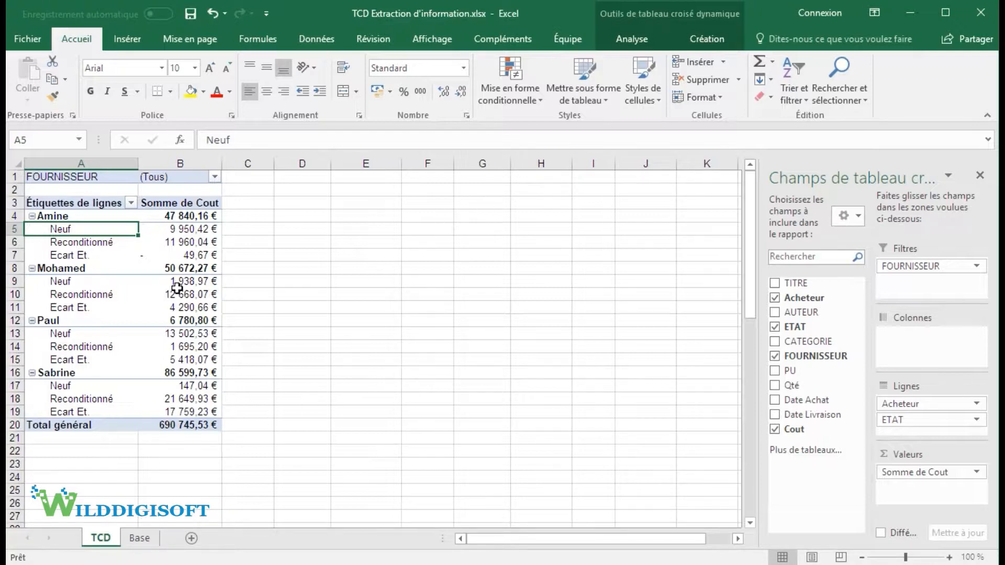
- Generate a separate report filter page for each FOURNISSEUR value from the pivot table
{"action": "left_click", "coordinate": [641, 42]}
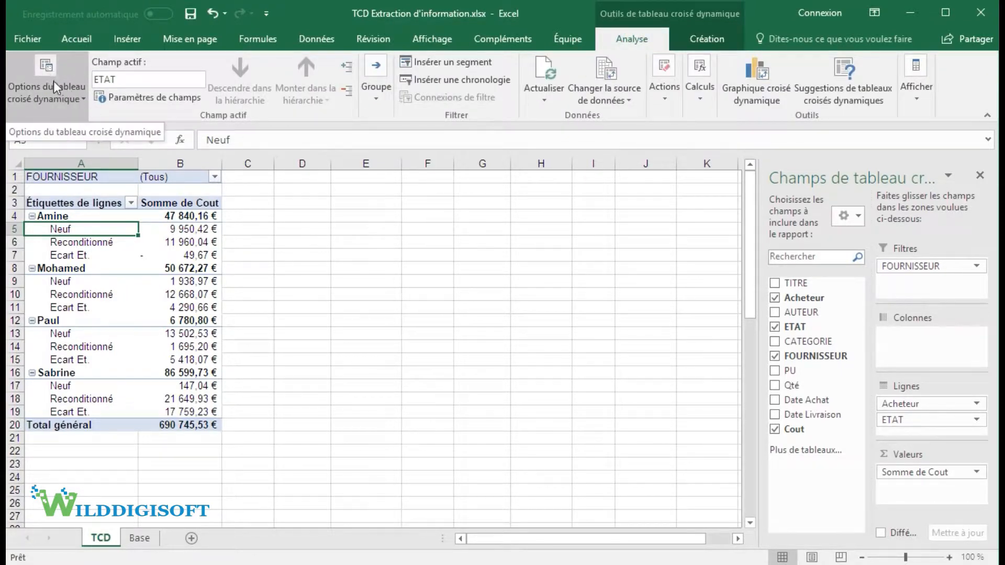
{"action": "left_click", "coordinate": [83, 100]}
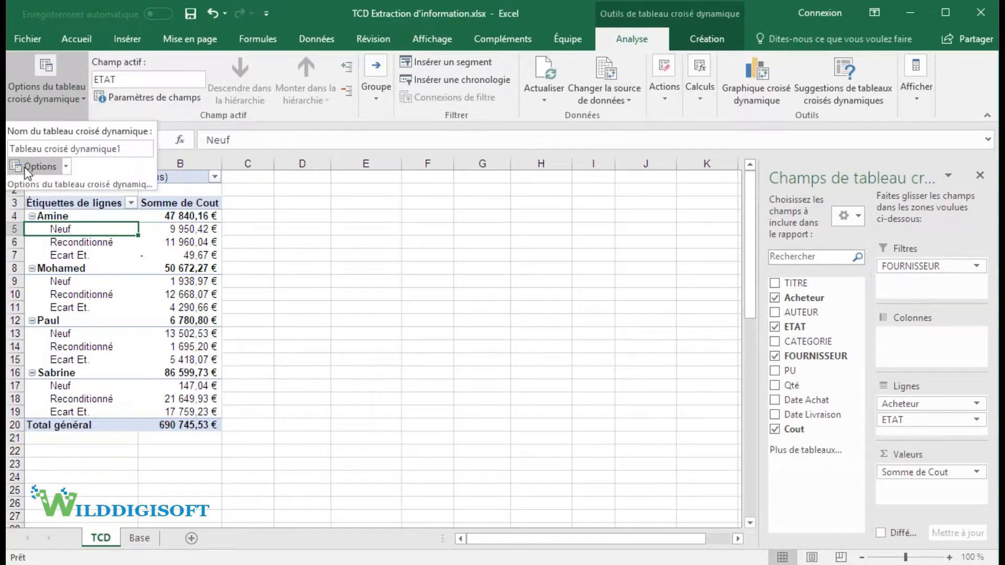
{"action": "left_click", "coordinate": [66, 167]}
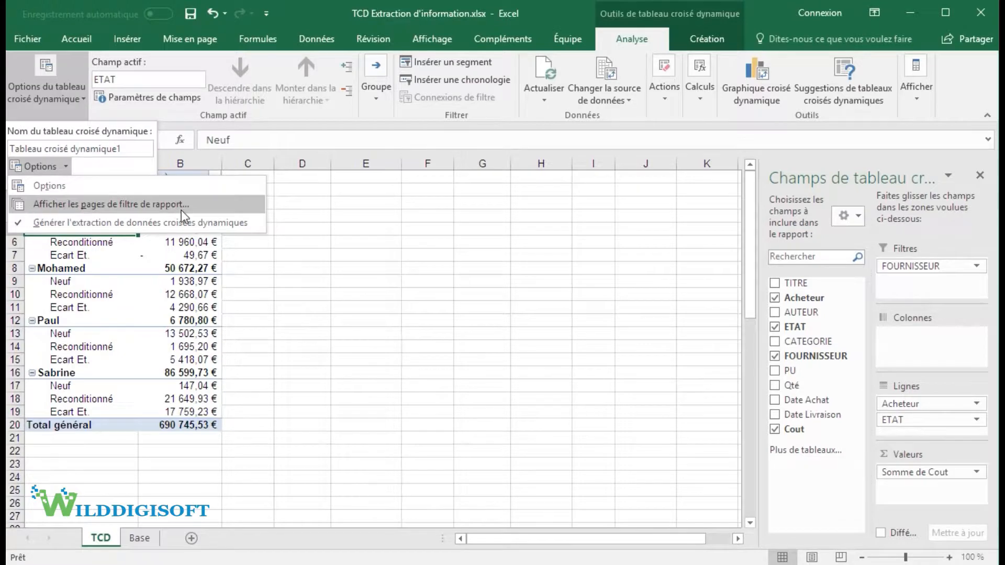
{"action": "left_click", "coordinate": [108, 205]}
{"action": "left_click_drag", "start_coordinate": [482, 255], "coordinate": [446, 255]}
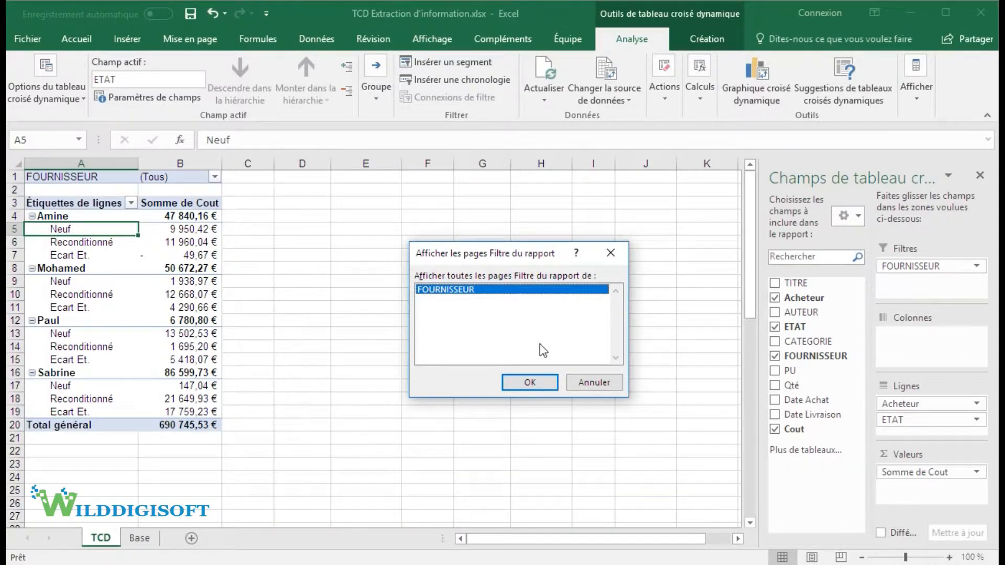
{"action": "left_click", "coordinate": [535, 384]}
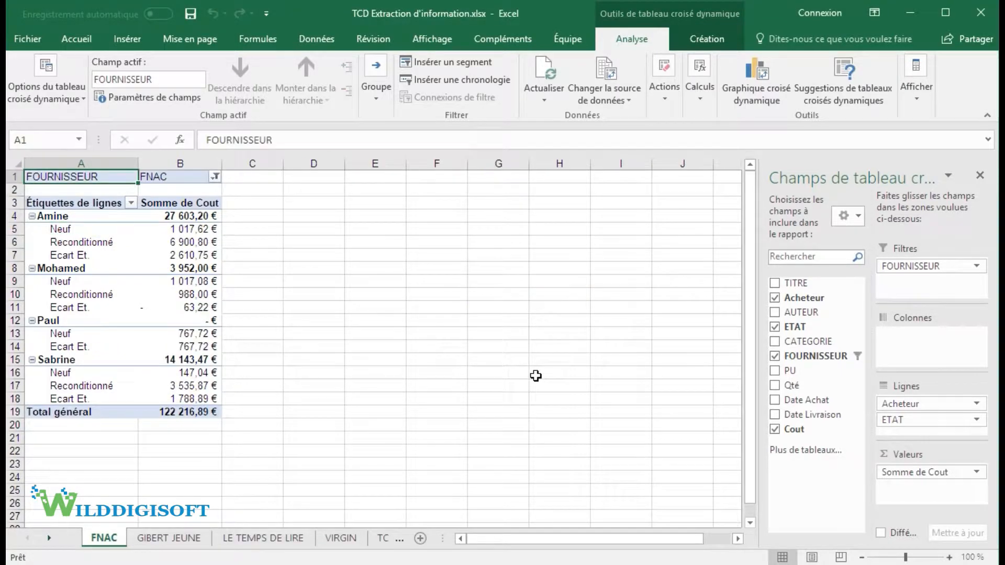
- Widen the sheet tab area and look through the LE TEMPS DE LIRE, VIRGIN, GIBERT JEUNE and FNAC pivot sheets
{"action": "left_click_drag", "start_coordinate": [444, 538], "coordinate": [580, 538]}
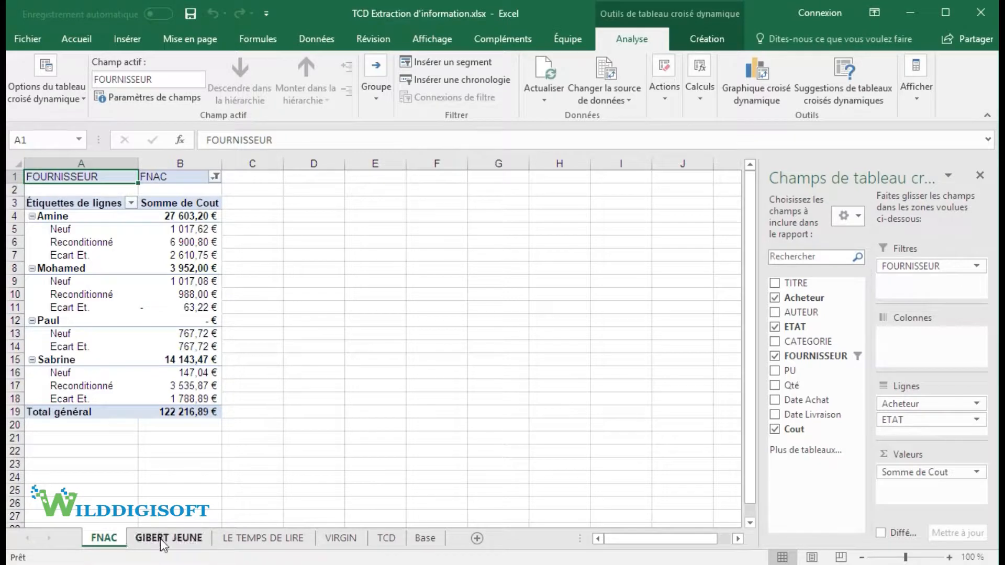
{"action": "left_click", "coordinate": [264, 539]}
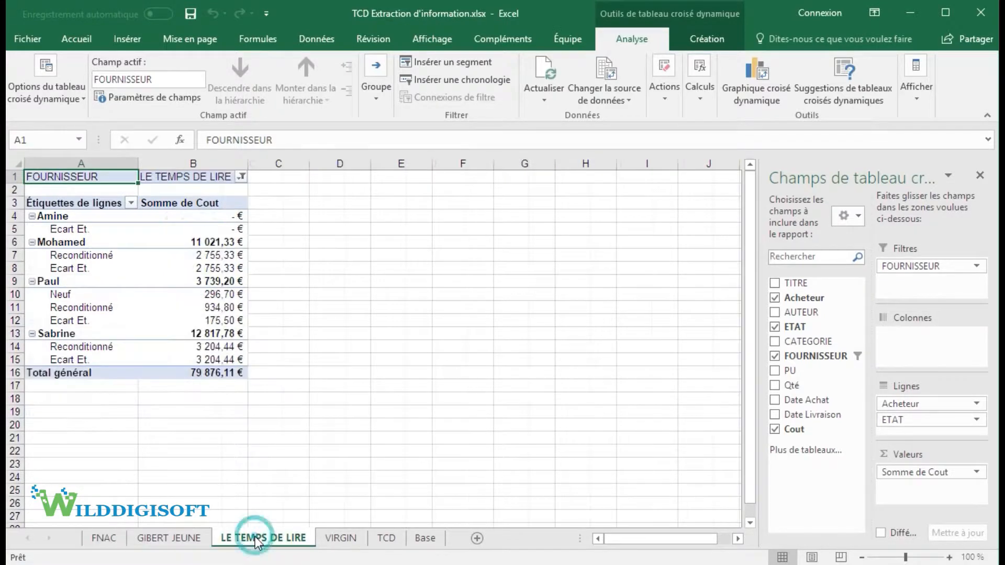
{"action": "left_click", "coordinate": [337, 539]}
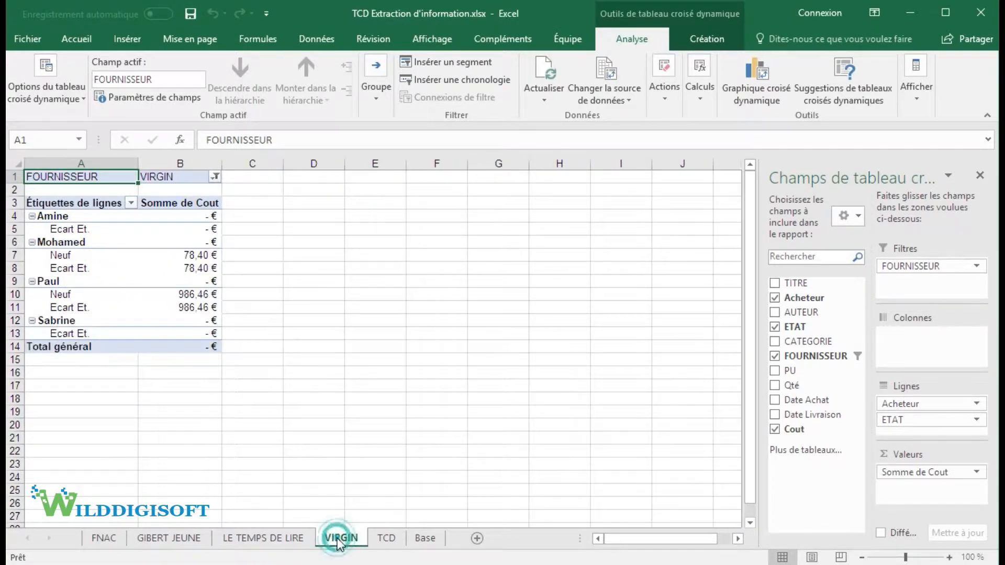
{"action": "left_click", "coordinate": [290, 539]}
{"action": "left_click", "coordinate": [175, 539]}
{"action": "left_click", "coordinate": [102, 539]}
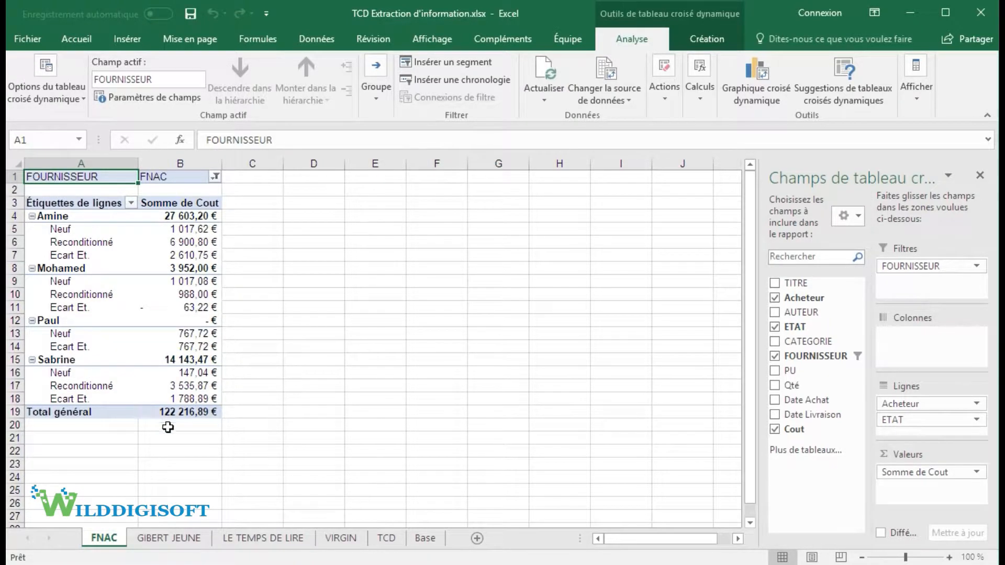
- Return to the TCD sheet and inspect the Somme de Cout values in cells B5 and B10
{"action": "left_click", "coordinate": [387, 539]}
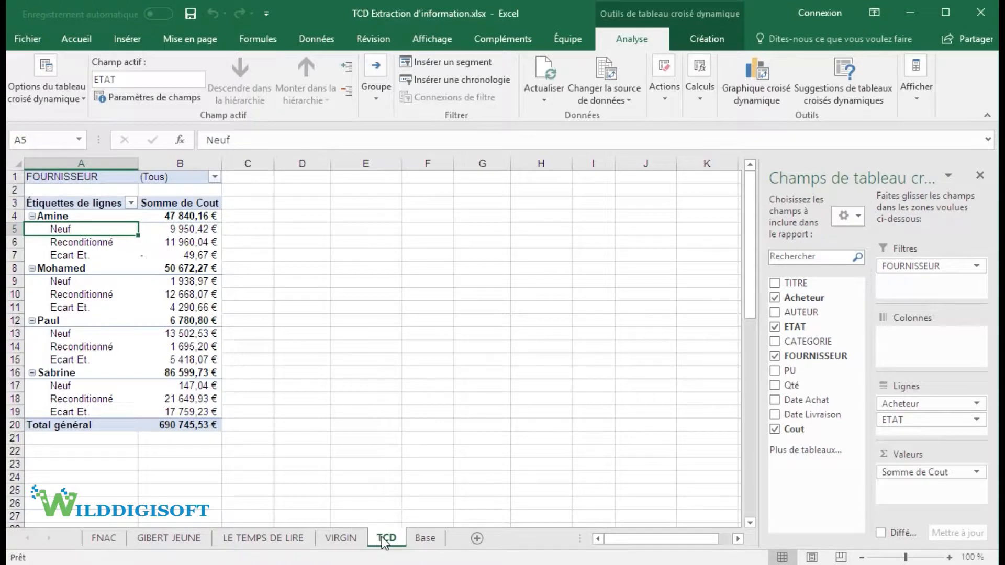
{"action": "left_click", "coordinate": [153, 230]}
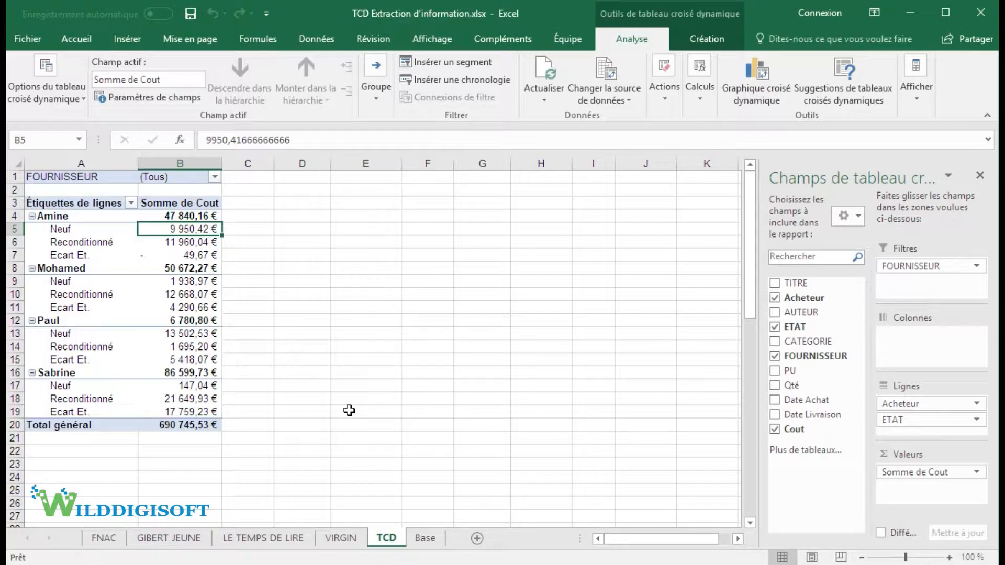
{"action": "left_click", "coordinate": [190, 297]}
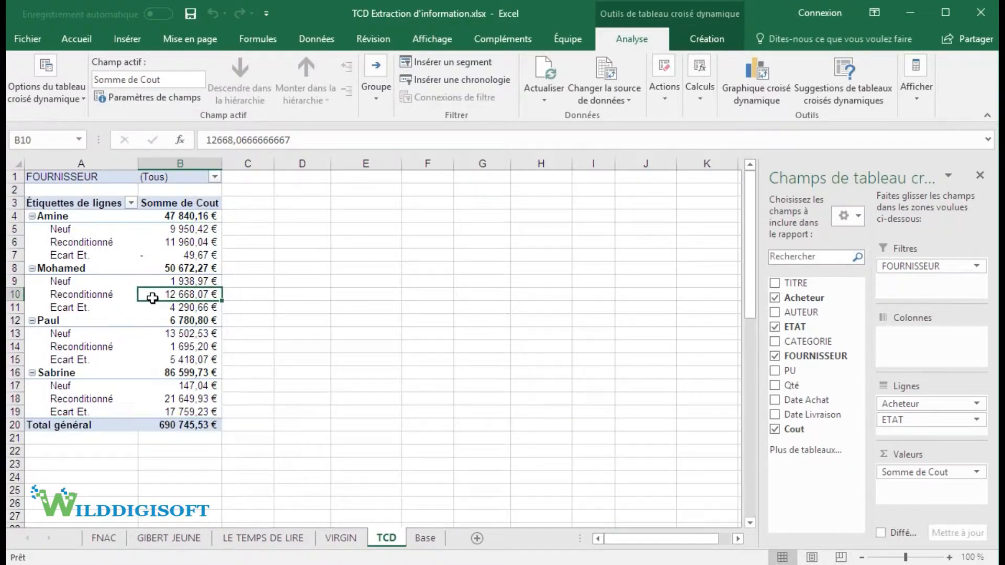
- Turn on filtering for the data table's header row on the Base sheet
{"action": "left_click", "coordinate": [425, 538]}
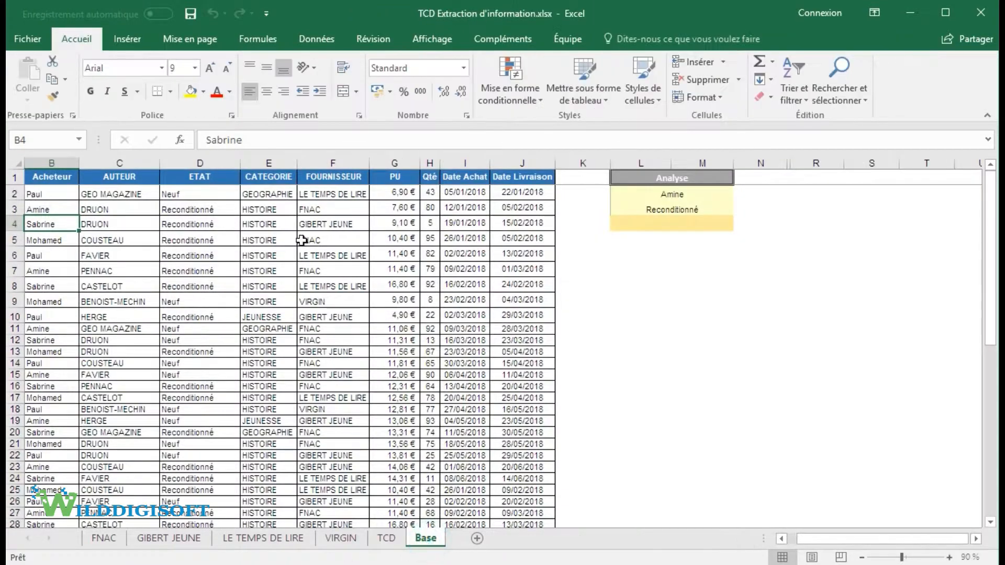
{"action": "left_click", "coordinate": [269, 177]}
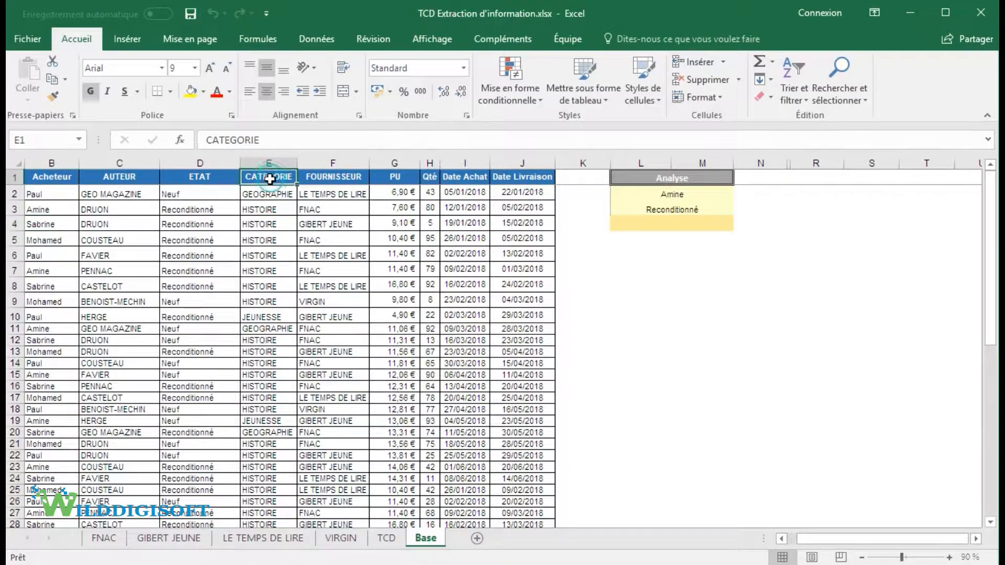
{"action": "left_click", "coordinate": [312, 42]}
{"action": "left_click", "coordinate": [586, 76]}
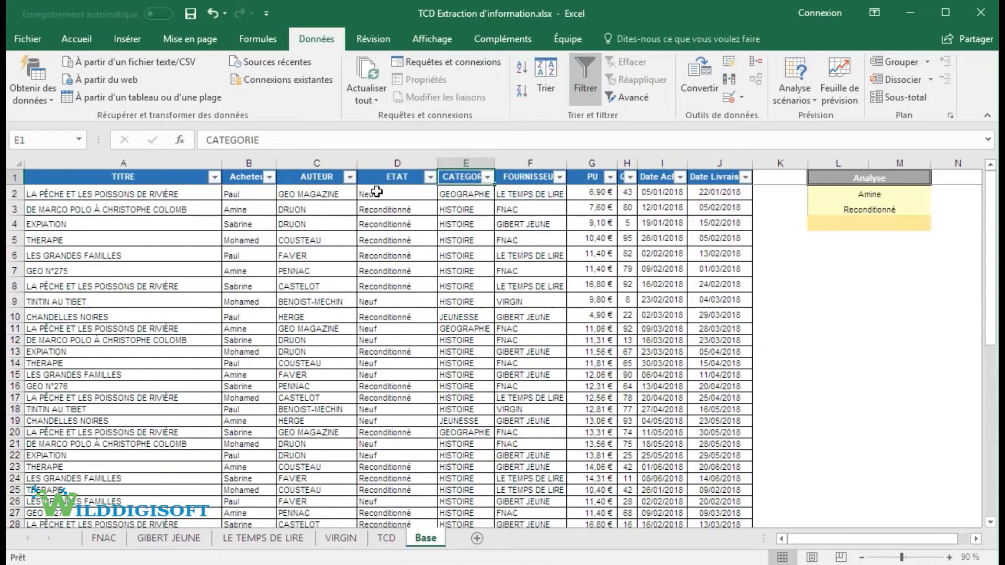
- Examine the filter choices of the AUTEUR, ETAT and FOURNISSEUR columns without applying a filter
{"action": "left_click", "coordinate": [349, 177]}
{"action": "left_click", "coordinate": [427, 178]}
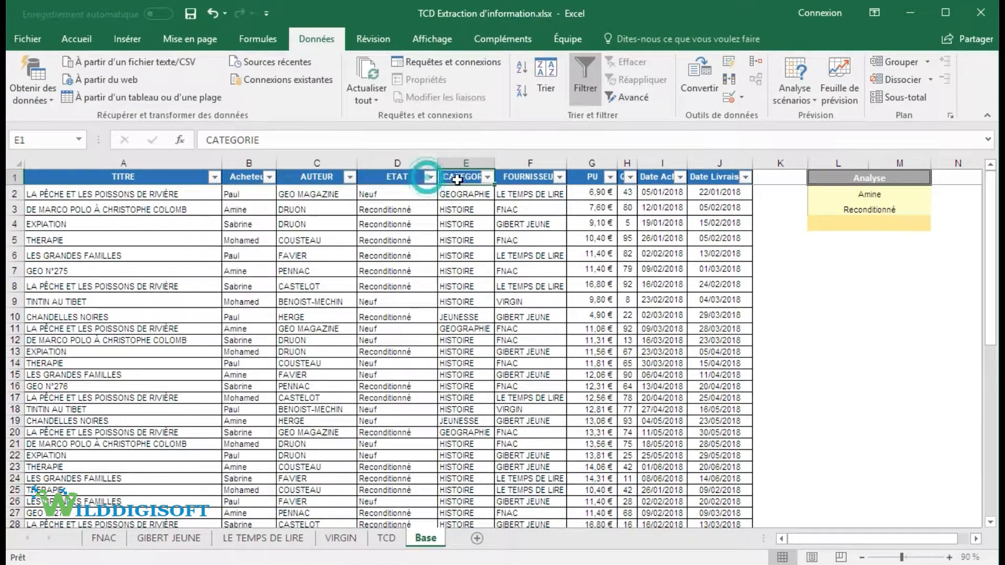
{"action": "left_click", "coordinate": [560, 177]}
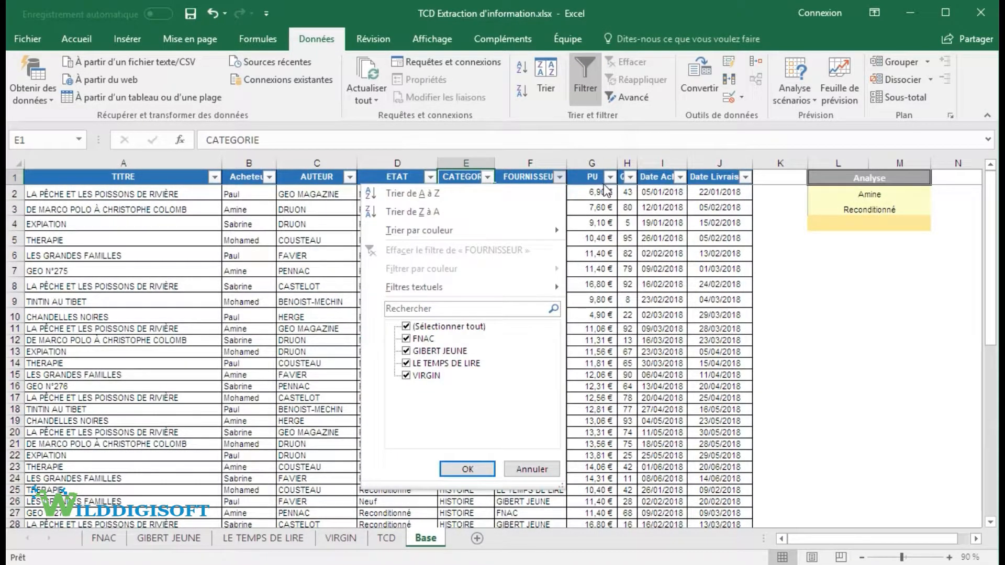
{"action": "left_click", "coordinate": [582, 182]}
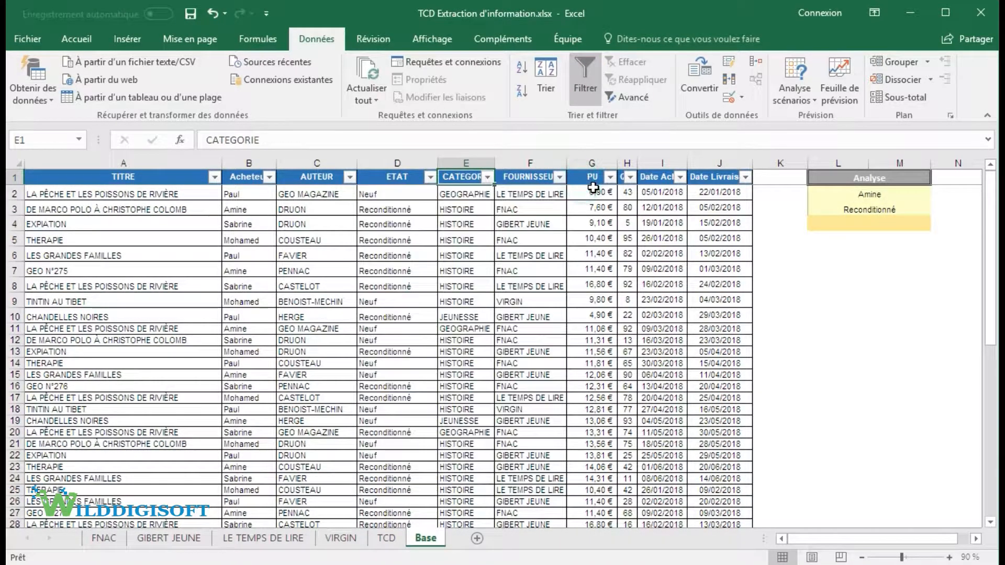
- Return to the TCD sheet, extract the source records behind the Somme de Cout in cell B10, and inspect their PU values
{"action": "left_click", "coordinate": [385, 538]}
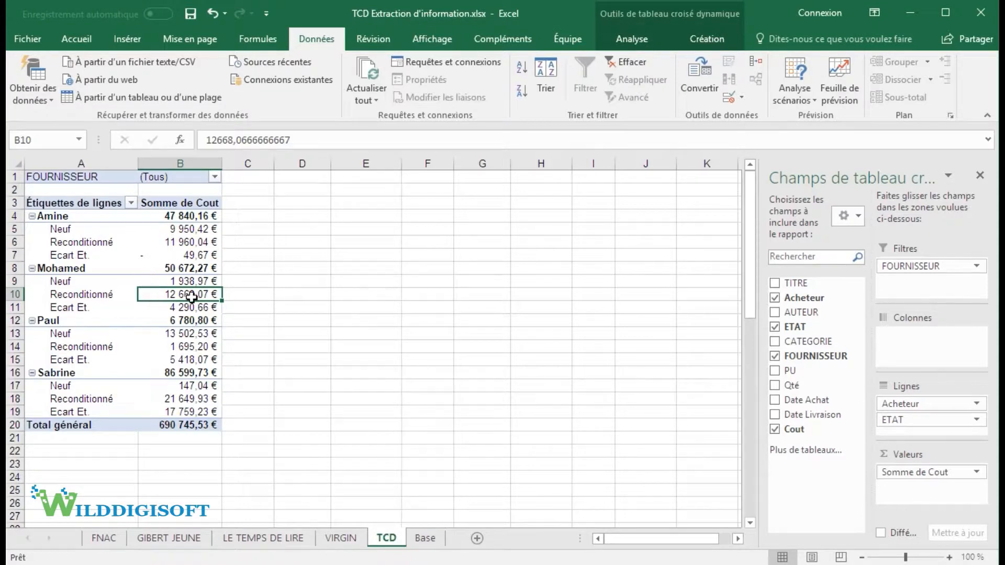
{"action": "mouse_move", "coordinate": [189, 294]}
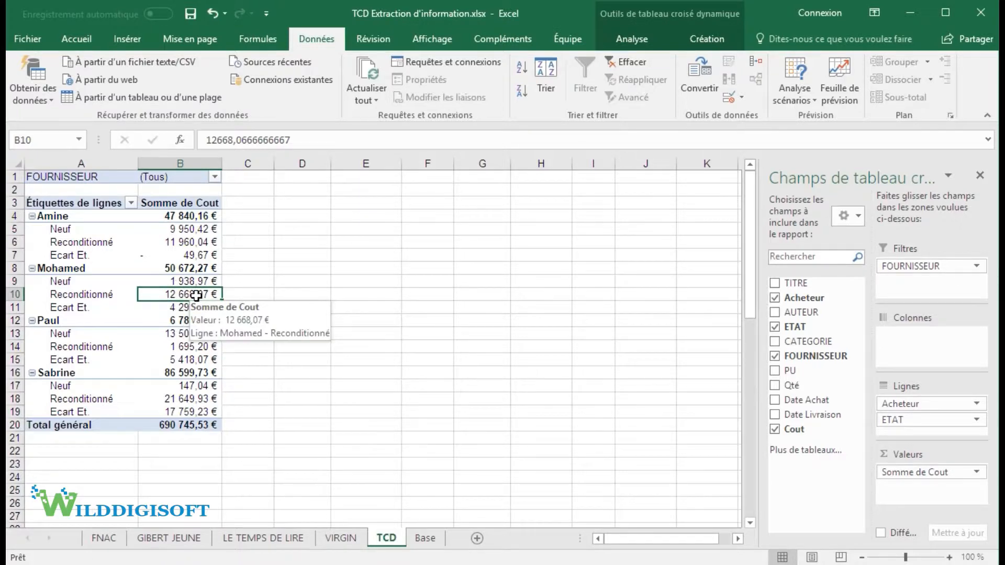
{"action": "double_click", "coordinate": [195, 296]}
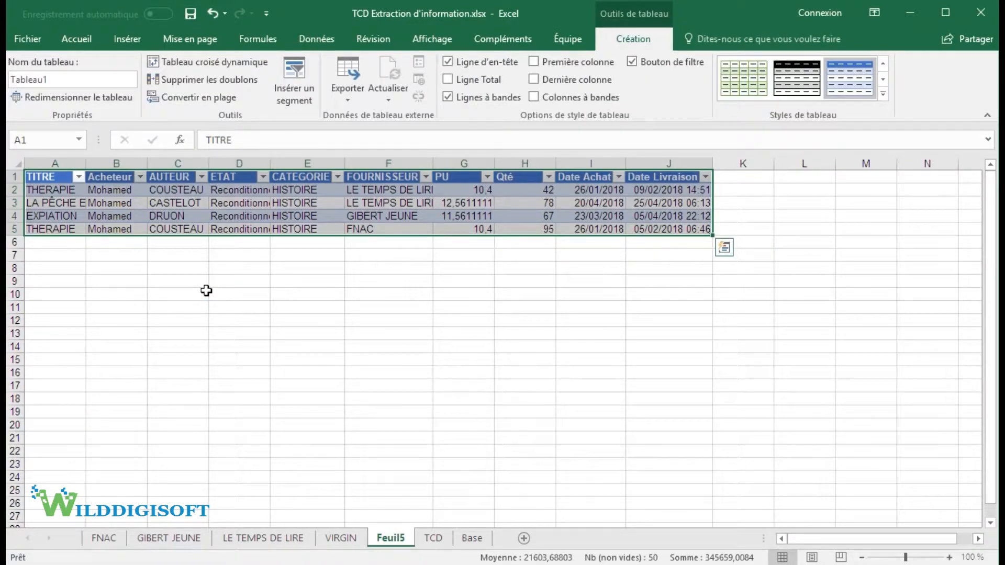
{"action": "left_click_drag", "start_coordinate": [464, 193], "coordinate": [475, 224]}
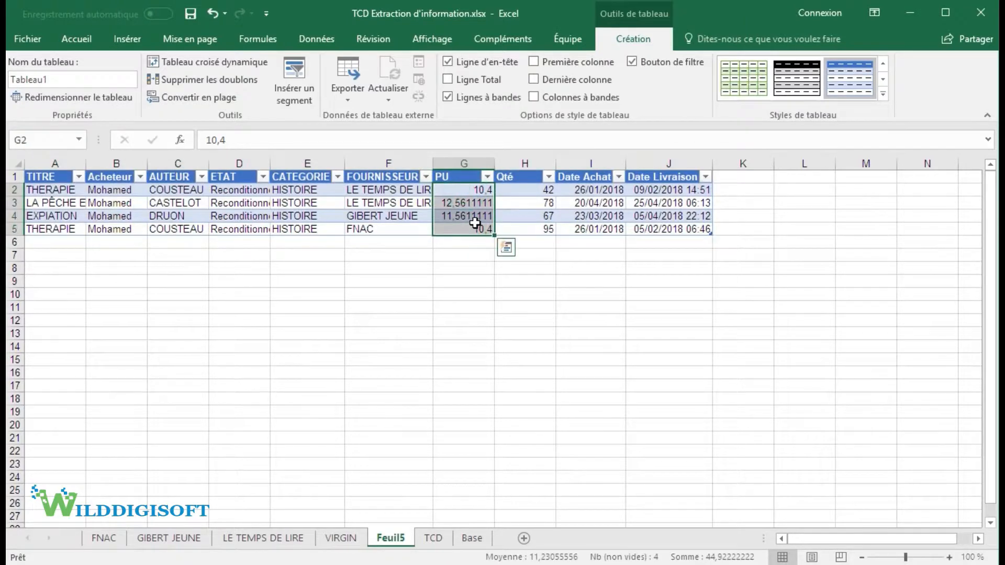
- Fit the TITRE column to its contents and review the Acheteur and ETAT values of the extracted records
{"action": "double_click", "coordinate": [87, 163]}
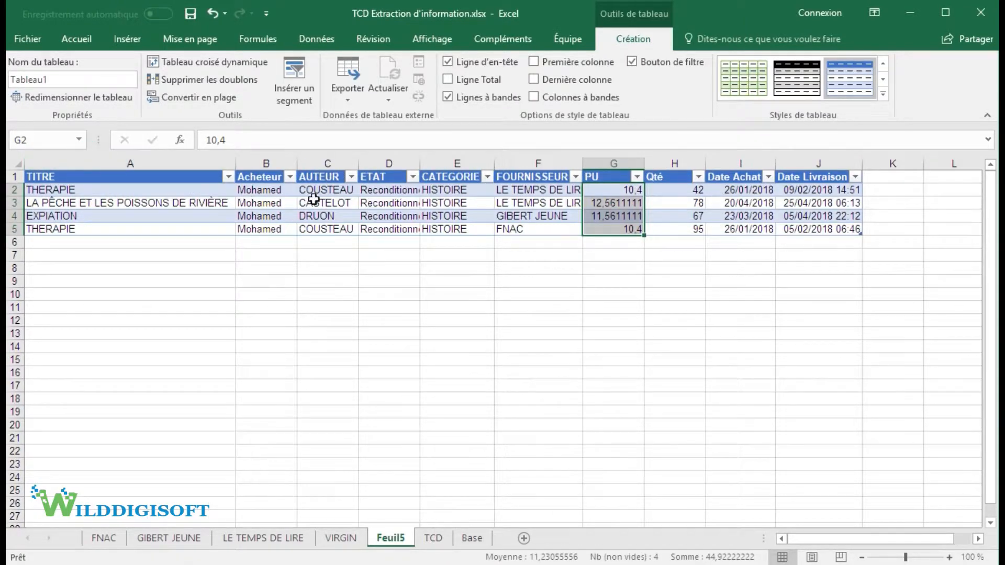
{"action": "left_click_drag", "start_coordinate": [267, 191], "coordinate": [267, 231]}
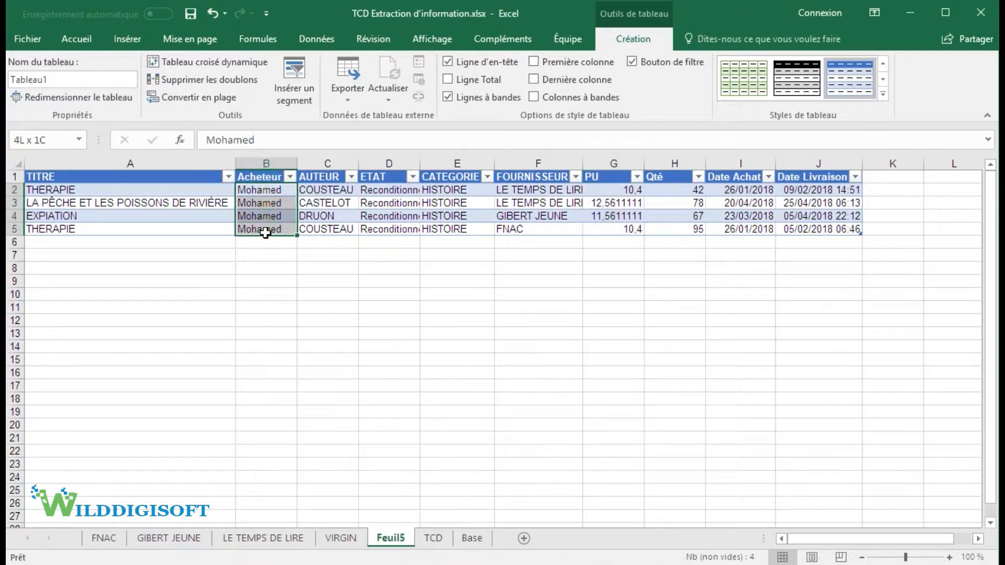
{"action": "left_click_drag", "start_coordinate": [392, 191], "coordinate": [396, 234]}
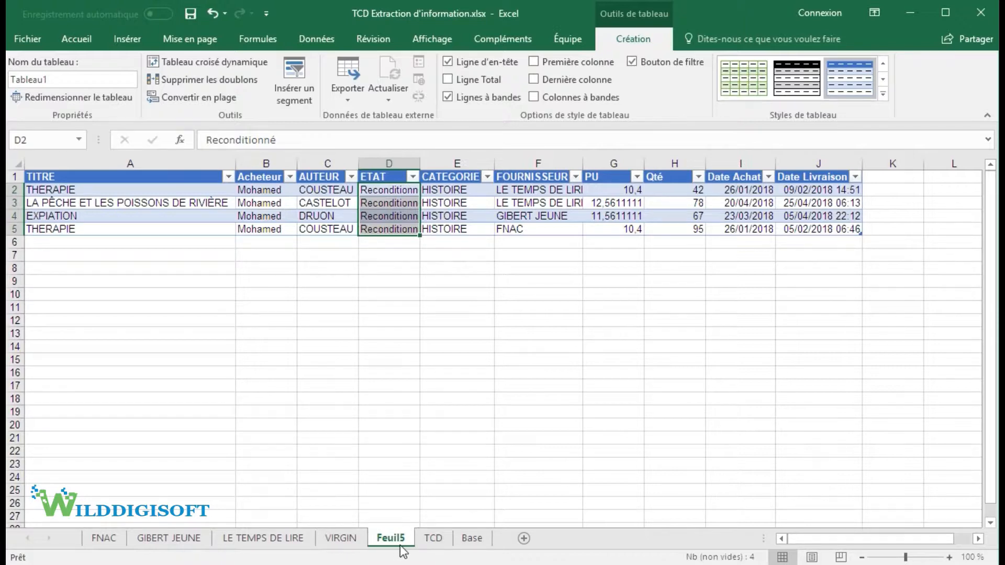
- Delete the Feuil5 sheet holding the extracted records
{"action": "right_click", "coordinate": [405, 545]}
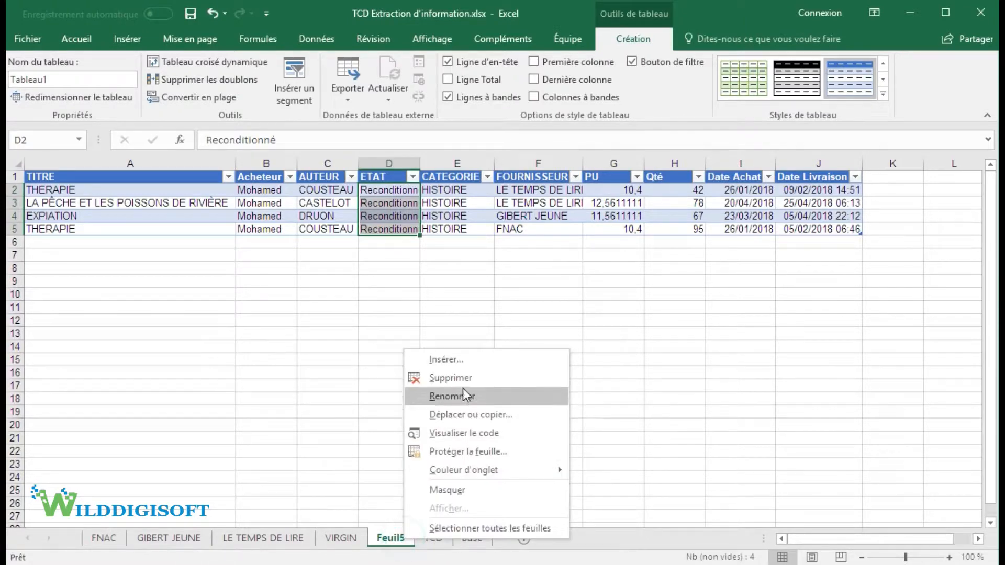
{"action": "left_click", "coordinate": [445, 377]}
{"action": "left_click", "coordinate": [448, 333]}
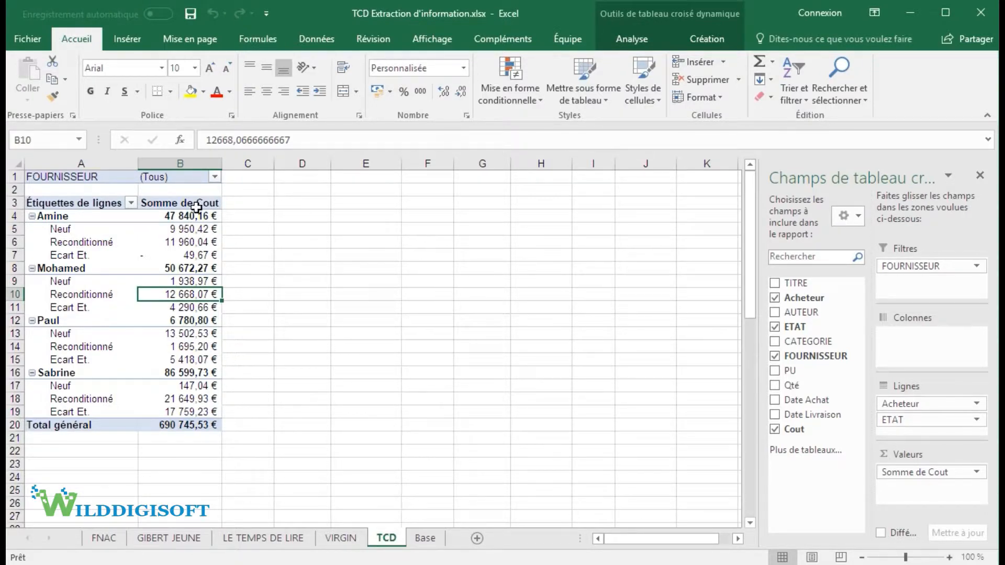
- Exclude FNAC from the pivot table's FOURNISSEUR report filter
{"action": "left_click", "coordinate": [215, 178]}
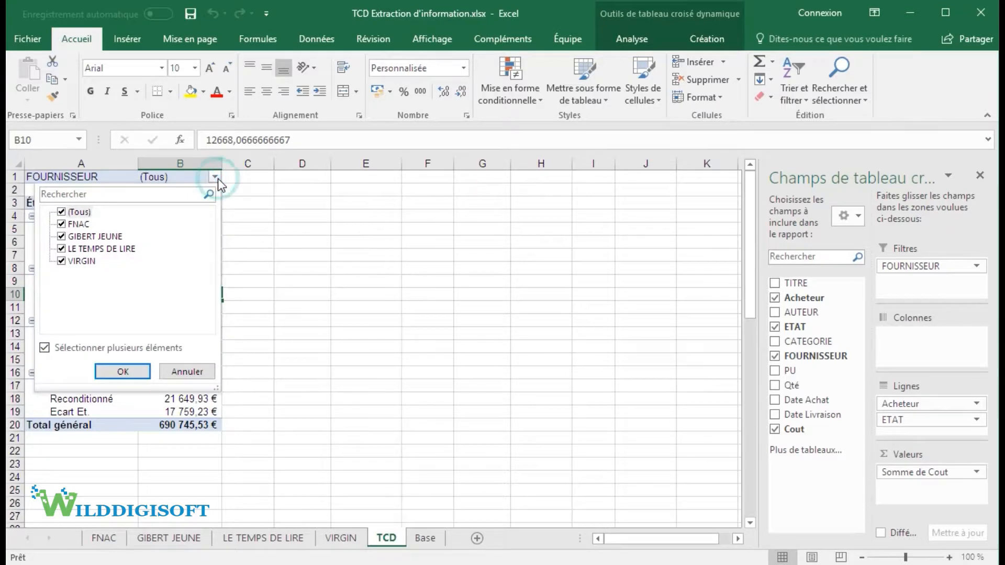
{"action": "left_click", "coordinate": [62, 224]}
{"action": "left_click", "coordinate": [123, 372]}
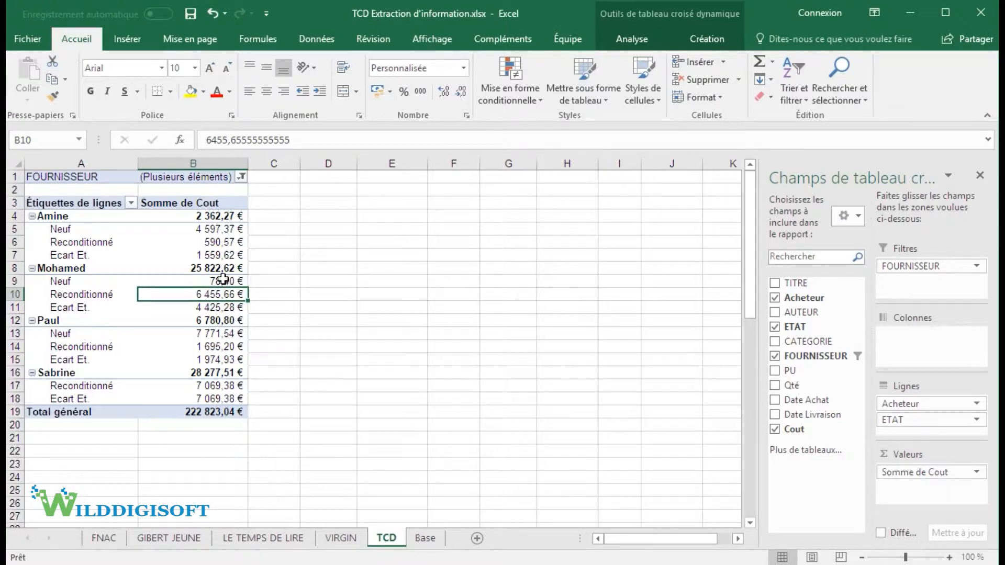
- Extract the source records behind the filtered value in B10 and check their FOURNISSEUR entries
{"action": "double_click", "coordinate": [199, 295]}
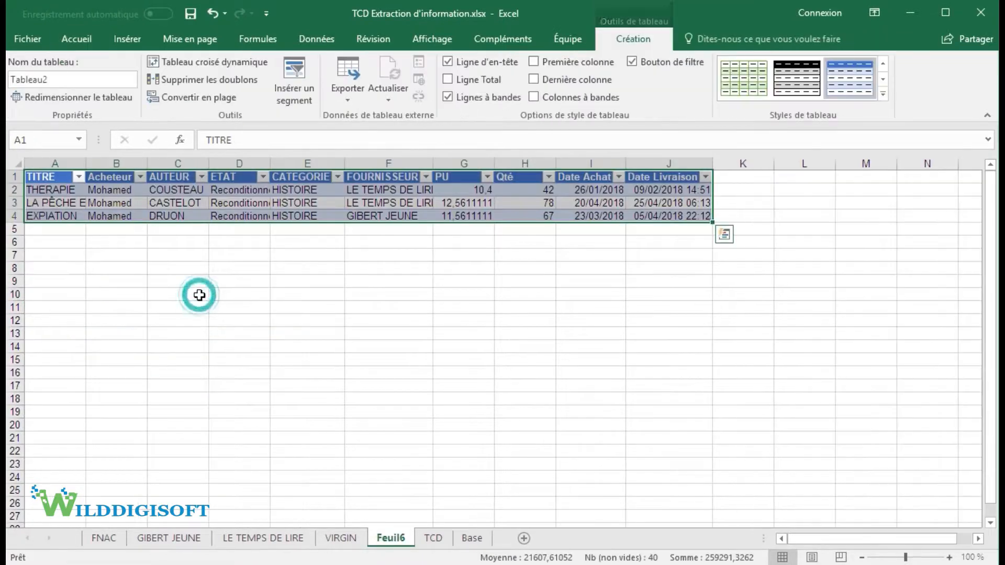
{"action": "left_click", "coordinate": [387, 191]}
{"action": "left_click_drag", "start_coordinate": [387, 194], "coordinate": [388, 215]}
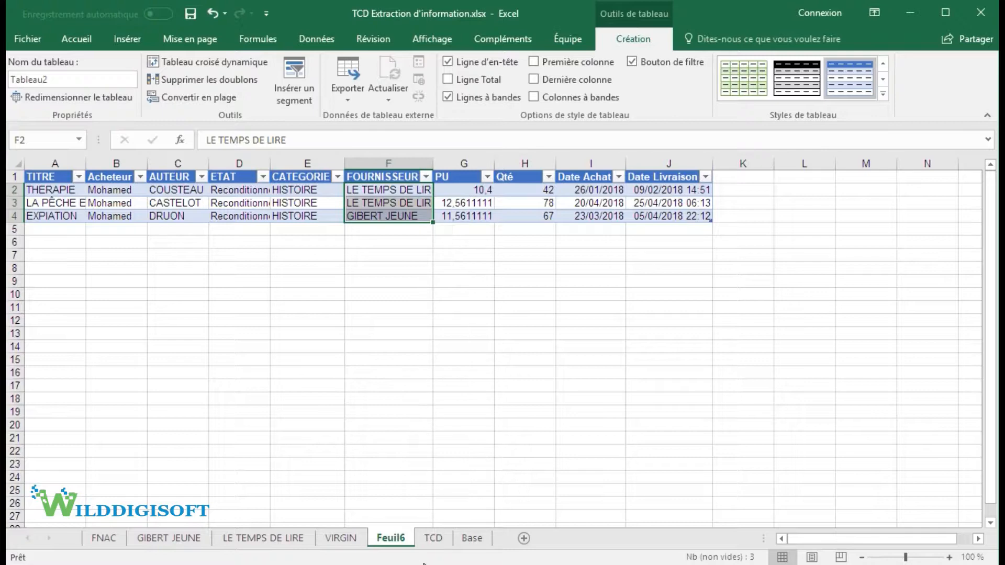
- Permanently delete the Feuil6 detail sheet
{"action": "right_click", "coordinate": [393, 539]}
{"action": "left_click", "coordinate": [457, 374]}
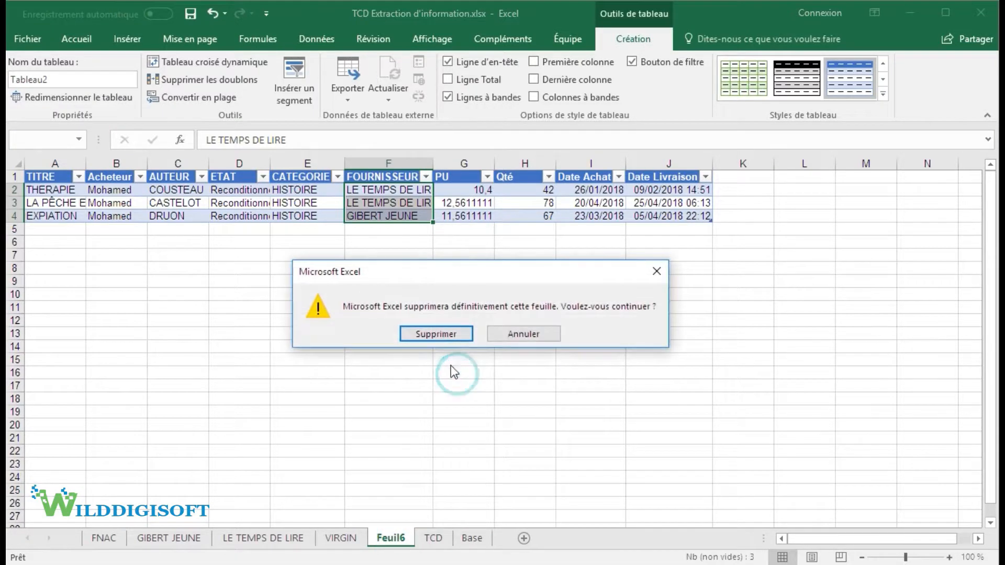
{"action": "left_click", "coordinate": [444, 334]}
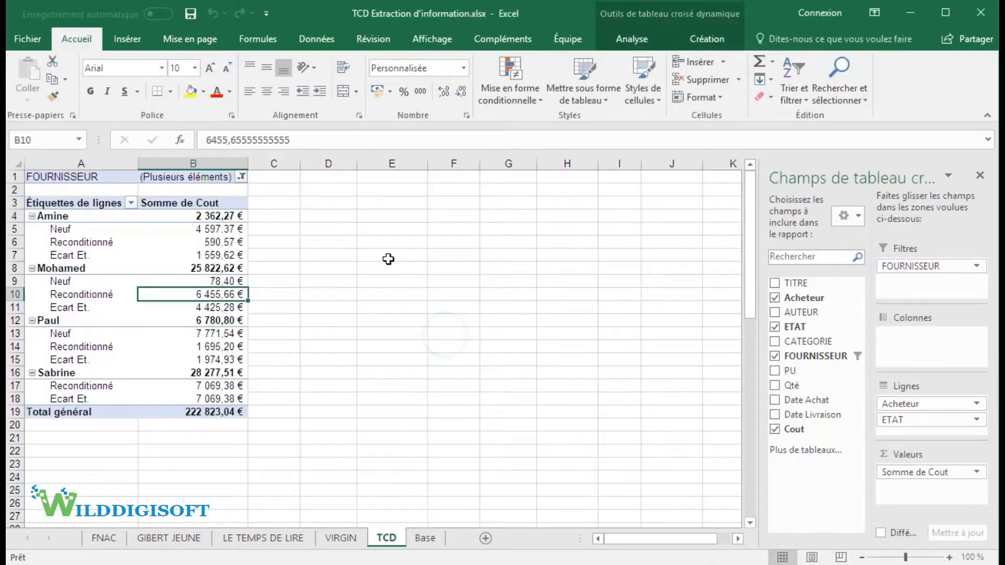
- Include FNAC again in the FOURNISSEUR report filter and exclude GIBERT JEUNE
{"action": "left_click", "coordinate": [241, 176]}
{"action": "left_click", "coordinate": [88, 225]}
{"action": "left_click", "coordinate": [87, 225]}
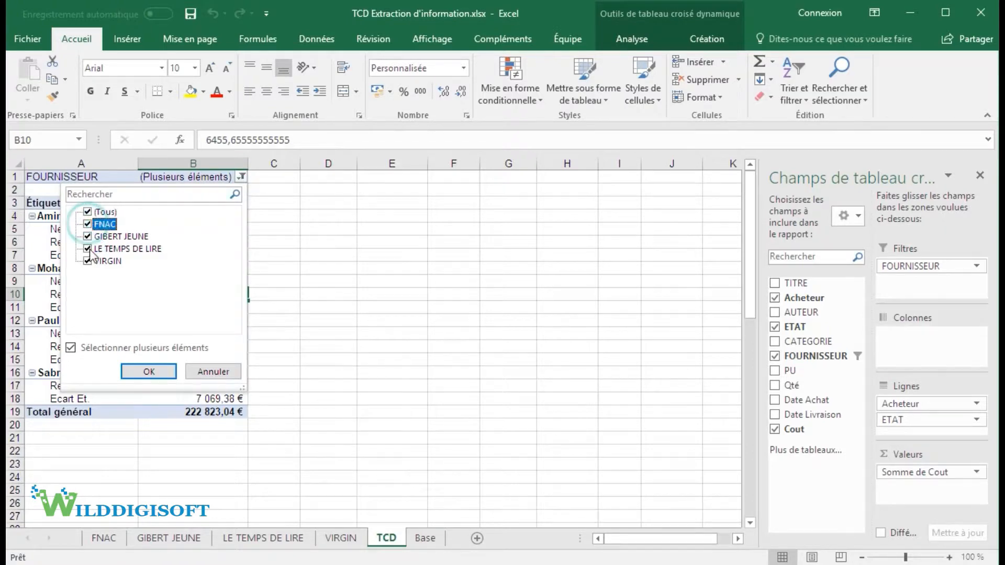
{"action": "left_click", "coordinate": [88, 236]}
{"action": "left_click", "coordinate": [149, 371]}
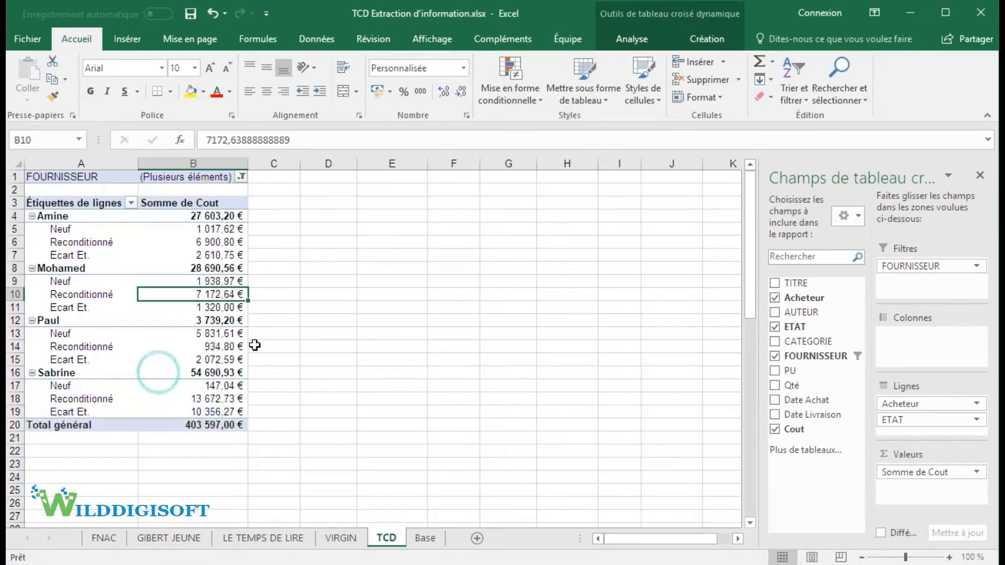
- Extract the records behind B10 under the new supplier filter to check their FOURNISSEUR values, and delete the generated detail sheet
{"action": "double_click", "coordinate": [211, 294]}
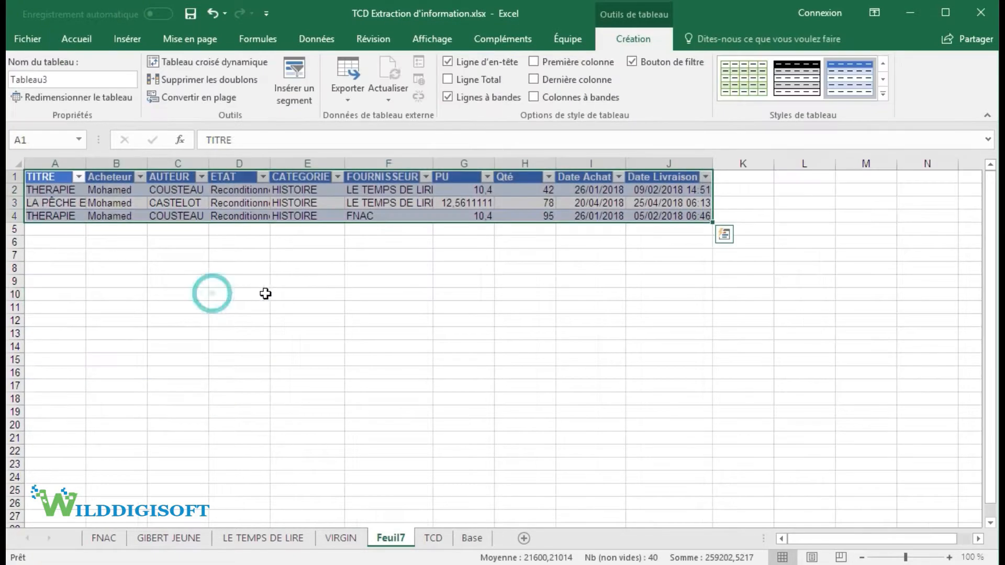
{"action": "left_click_drag", "start_coordinate": [379, 189], "coordinate": [377, 215]}
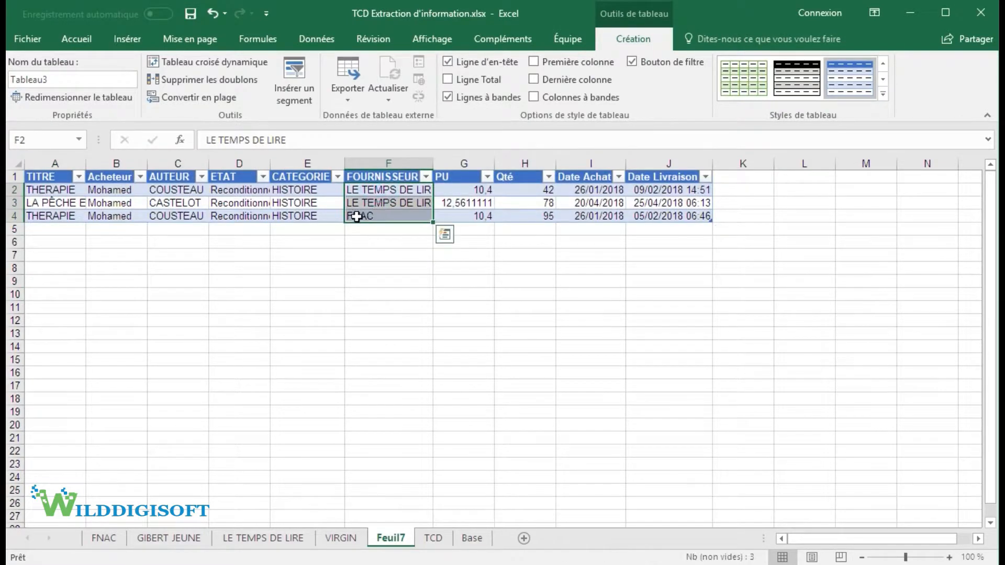
{"action": "right_click", "coordinate": [393, 539]}
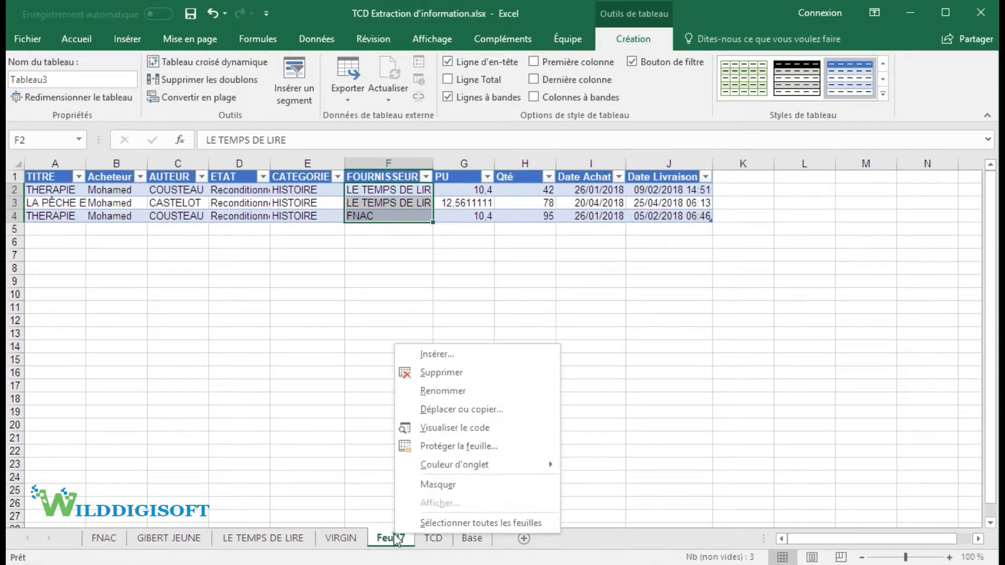
{"action": "left_click", "coordinate": [428, 375]}
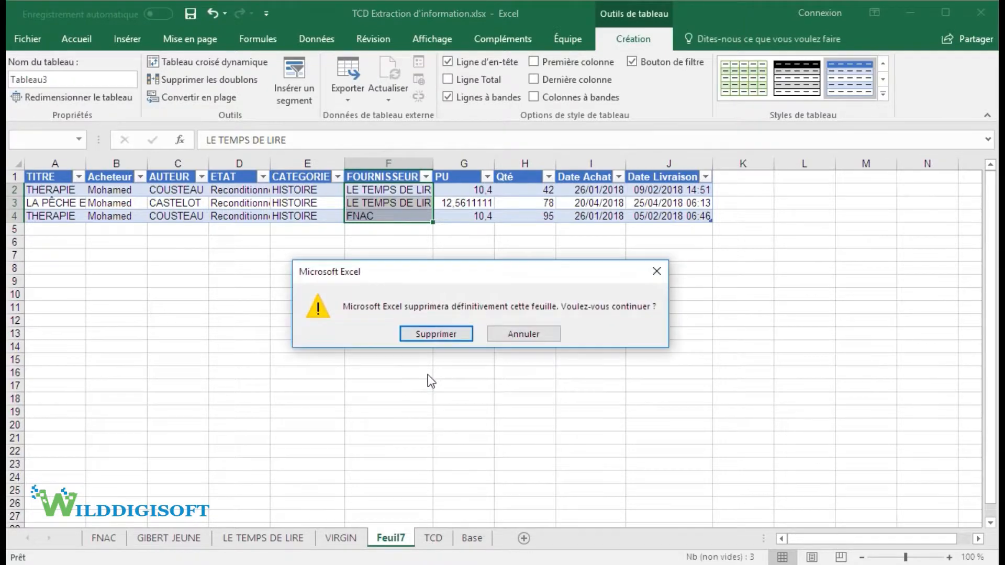
{"action": "left_click", "coordinate": [442, 331]}
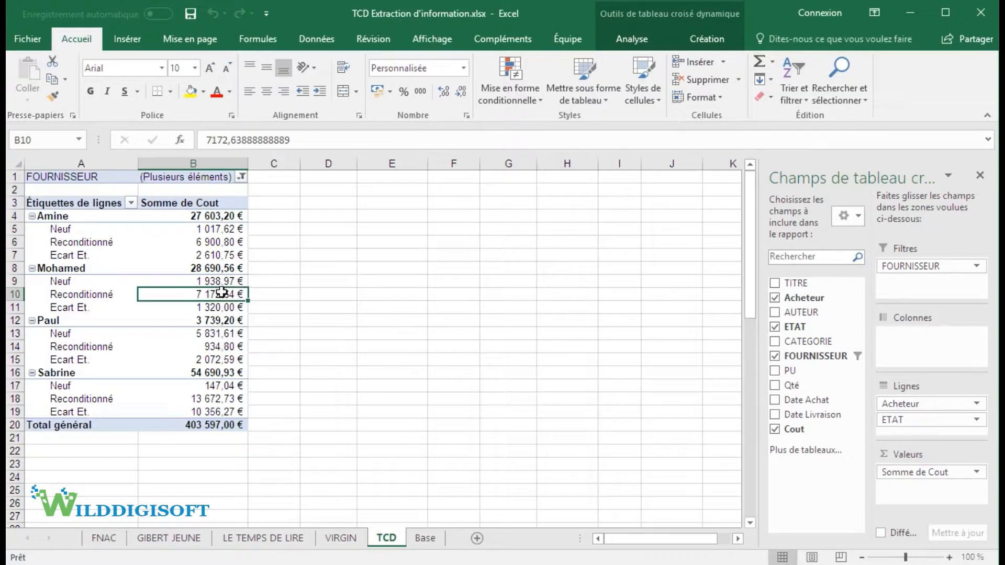
- Build a LIREDONNEESTABCROISDYNAMIQUE formula in cell E10 that reads the Cout value from pivot cell B10
{"action": "mouse_move", "coordinate": [222, 292]}
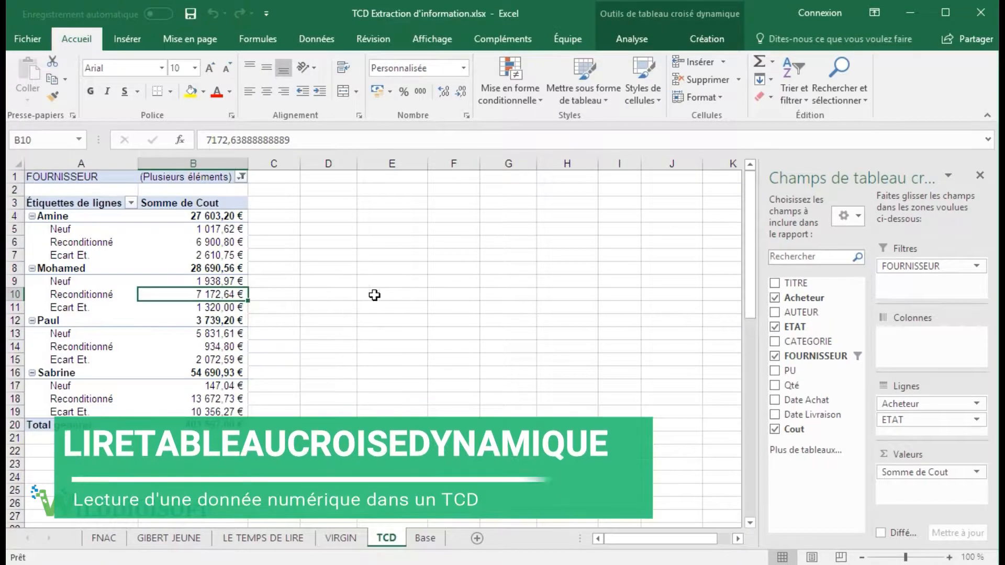
{"action": "left_click", "coordinate": [400, 294]}
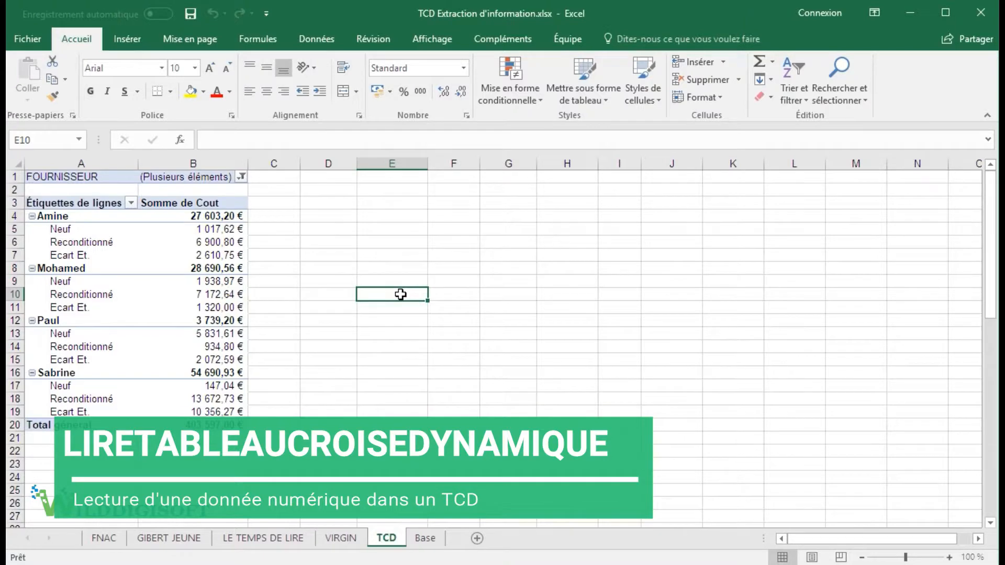
{"action": "type", "text": "="}
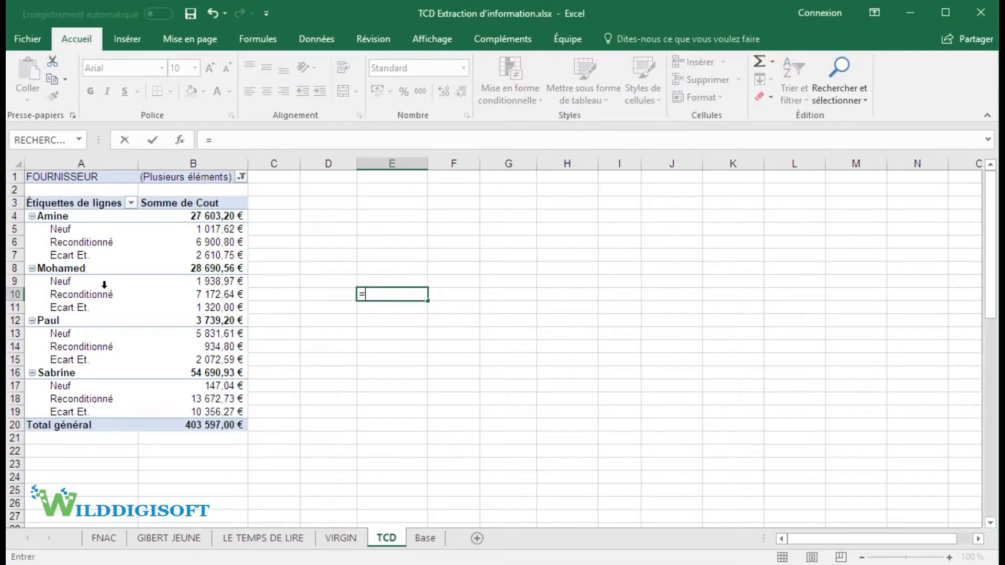
{"action": "left_click", "coordinate": [86, 296]}
{"action": "left_click", "coordinate": [87, 309]}
{"action": "left_click", "coordinate": [91, 290]}
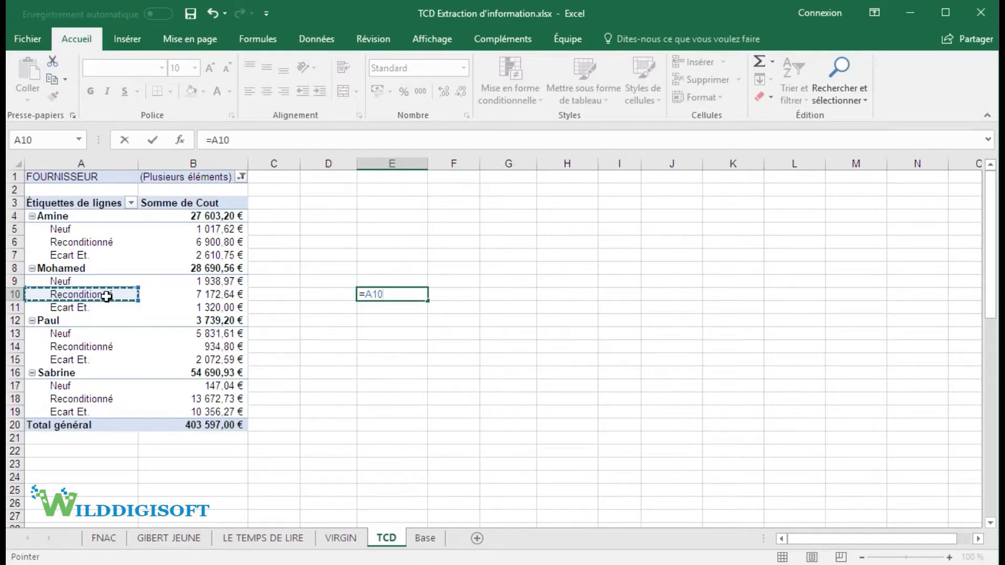
{"action": "left_click", "coordinate": [225, 296]}
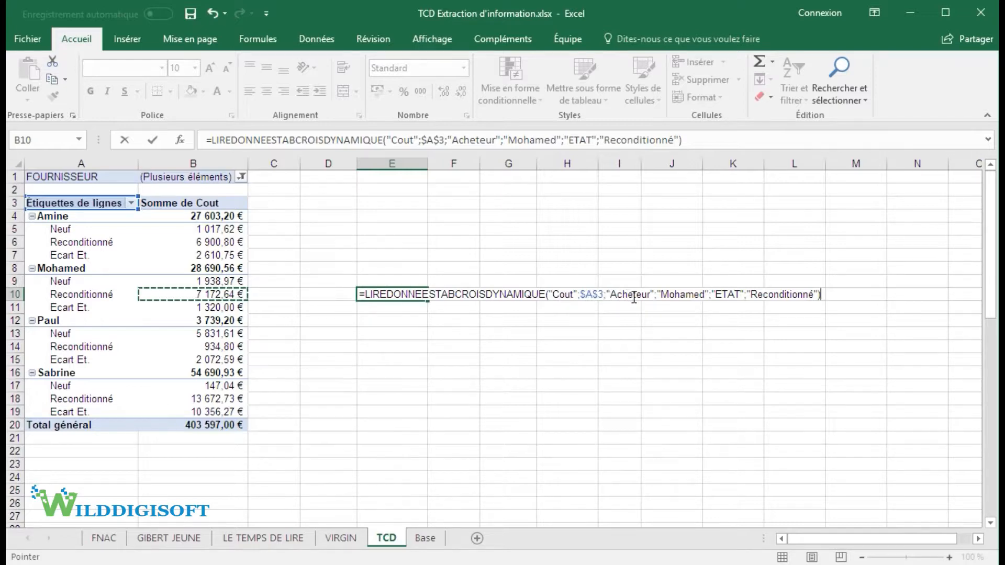
- Examine the Acheteur and ETAT field and item arguments of the E10 formula, and validate the formula
{"action": "left_click", "coordinate": [569, 141]}
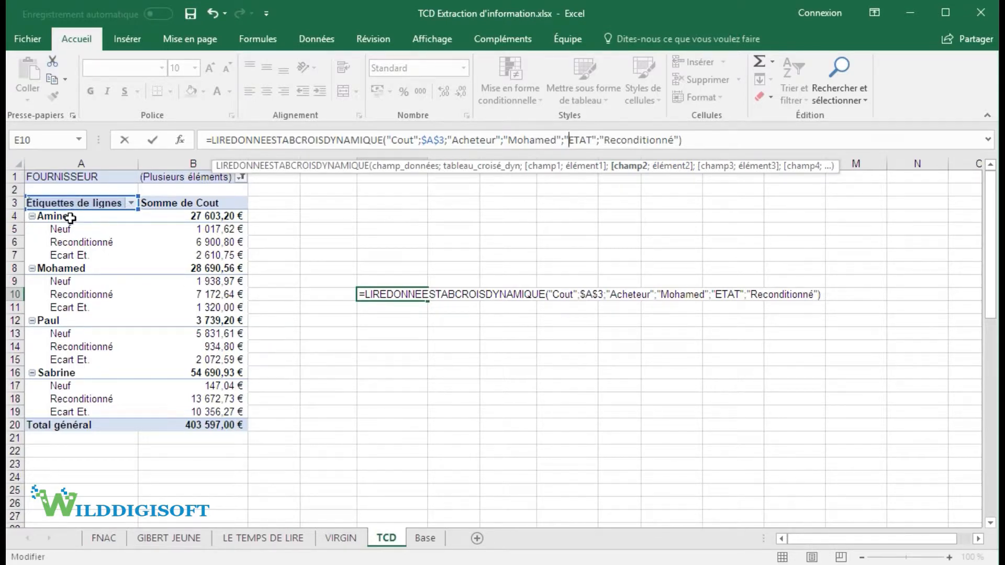
{"action": "left_click", "coordinate": [628, 167]}
{"action": "left_click", "coordinate": [548, 169]}
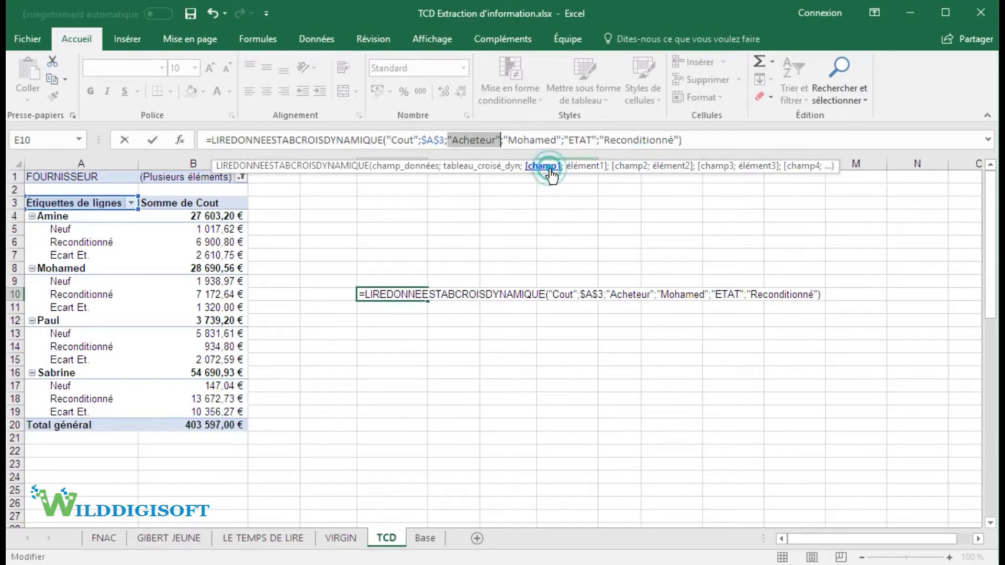
{"action": "left_click", "coordinate": [630, 168]}
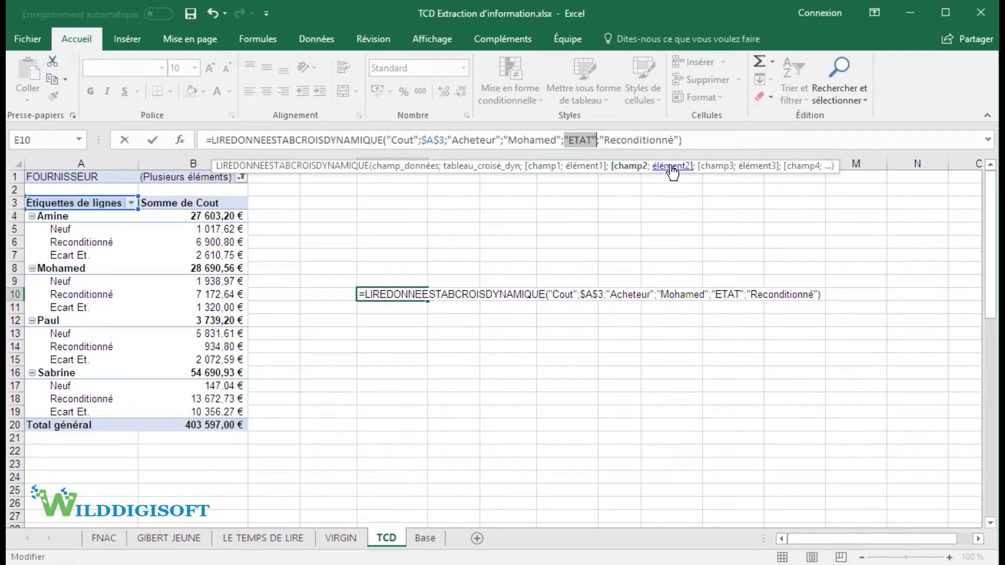
{"action": "left_click", "coordinate": [535, 140]}
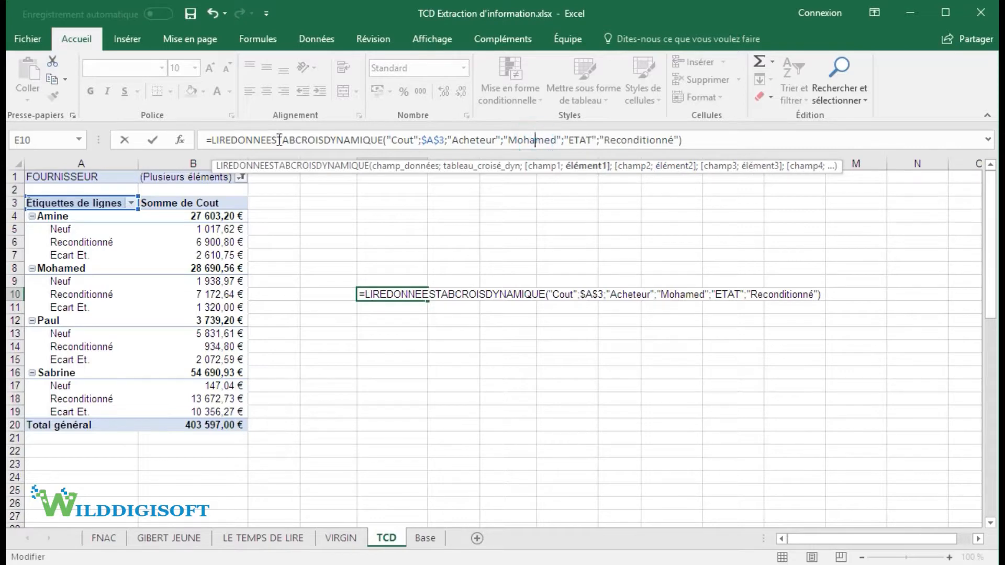
{"action": "left_click", "coordinate": [153, 140]}
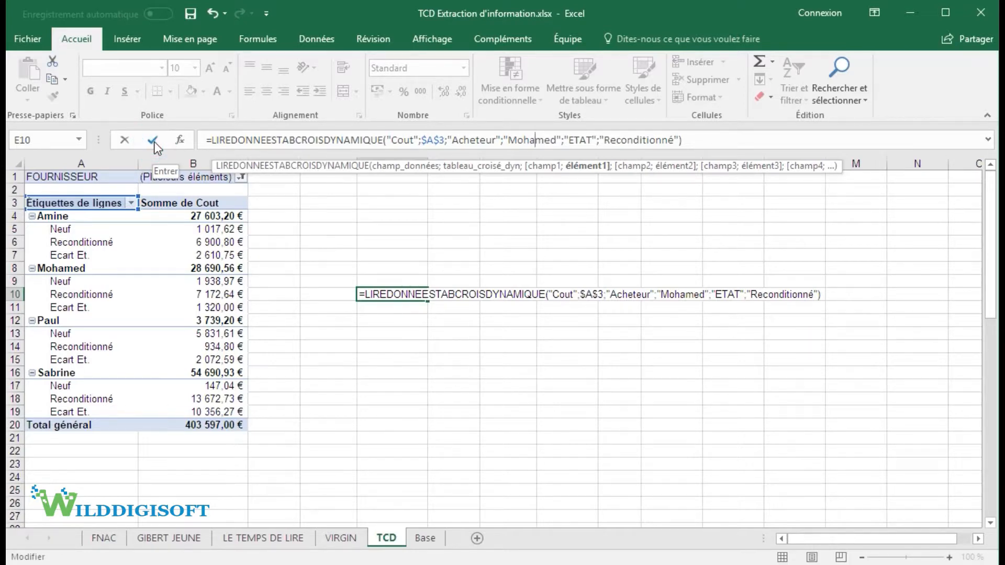
{"action": "left_click", "coordinate": [153, 141]}
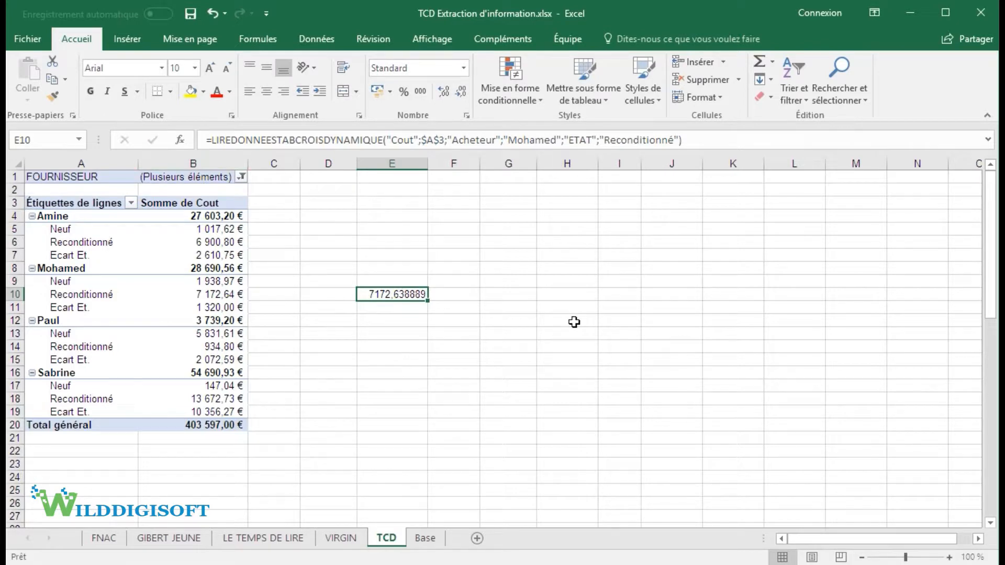
- Look at the empty result cell L4 under Analyse on the Base sheet and return to the TCD sheet
{"action": "left_click", "coordinate": [424, 538]}
{"action": "left_click", "coordinate": [861, 230]}
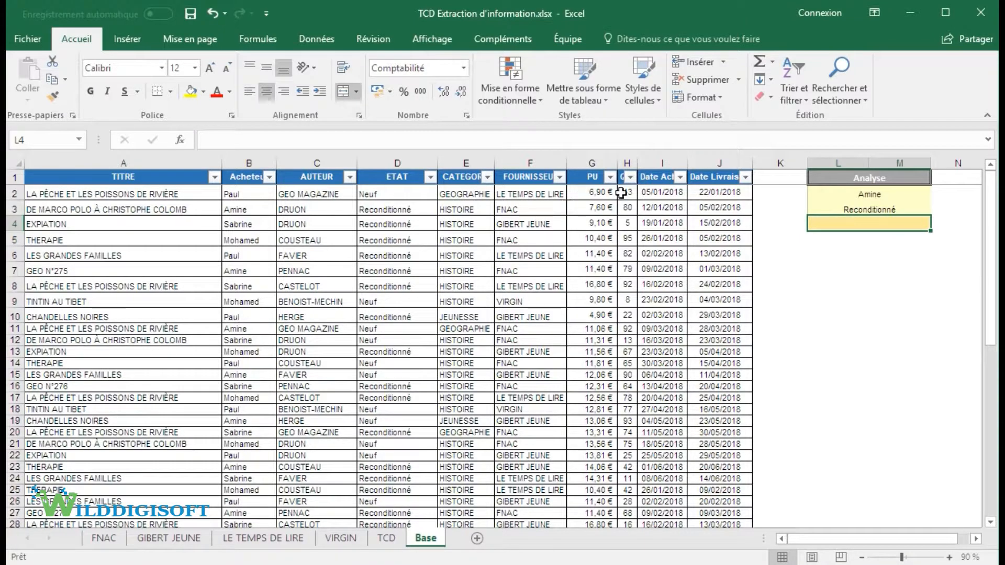
{"action": "left_click", "coordinate": [386, 538]}
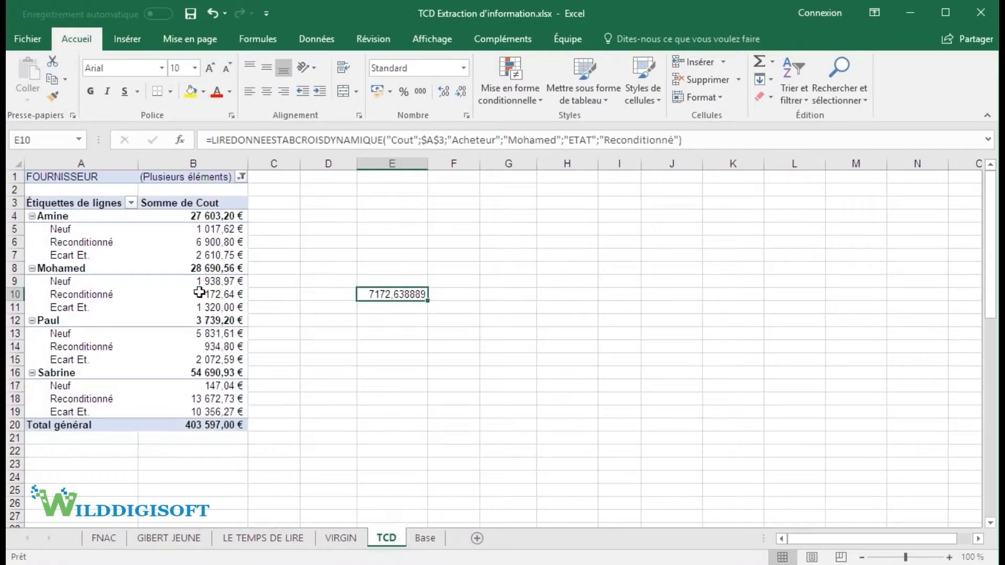
- In cell L4 of the Base sheet, enter a LIREDONNEESTABCROISDYNAMIQUE formula that reads the Cout value from pivot cell B10 on TCD
{"action": "left_click_drag", "start_coordinate": [220, 215], "coordinate": [220, 268]}
{"action": "left_click", "coordinate": [210, 226]}
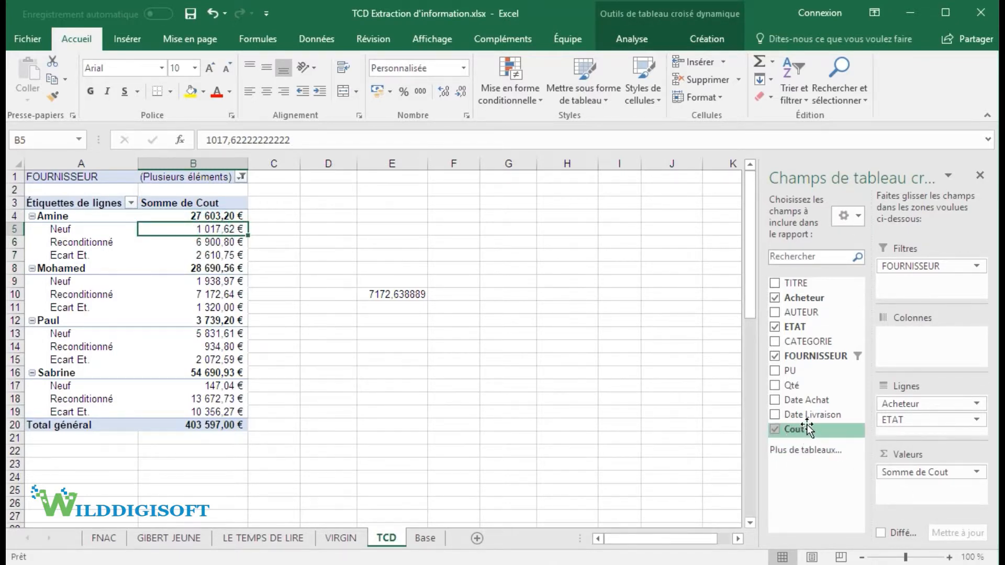
{"action": "left_click", "coordinate": [426, 539]}
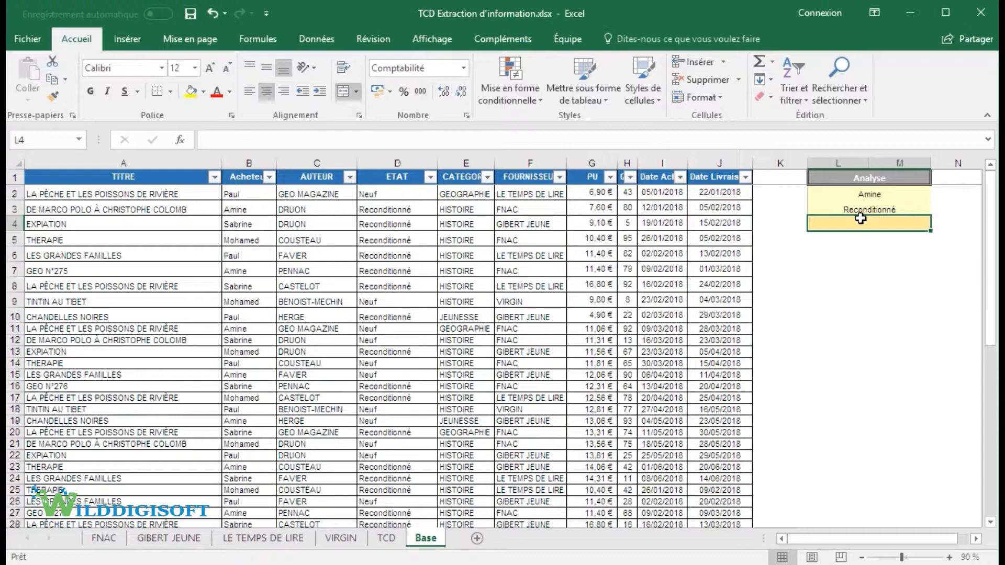
{"action": "type", "text": "="}
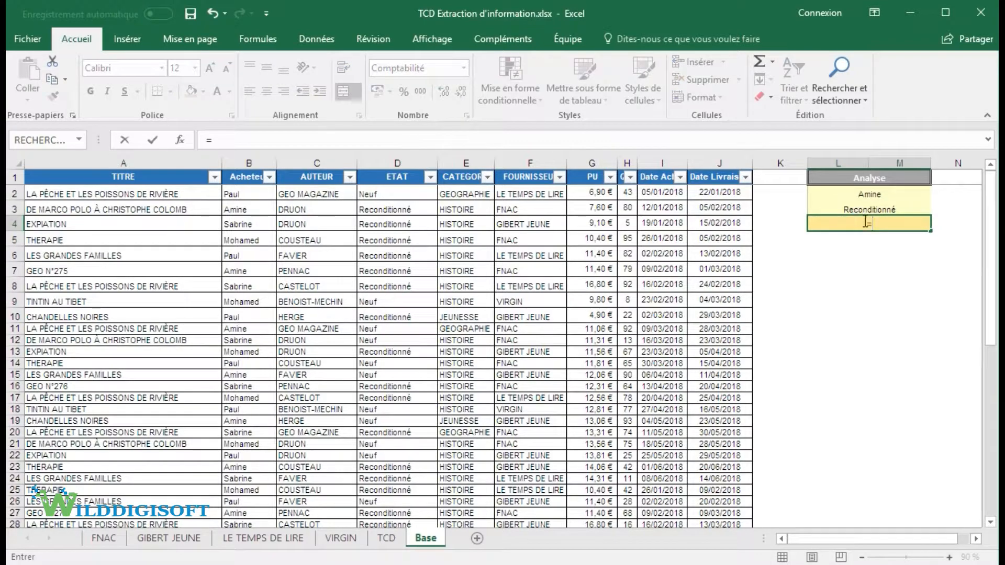
{"action": "left_click", "coordinate": [385, 538]}
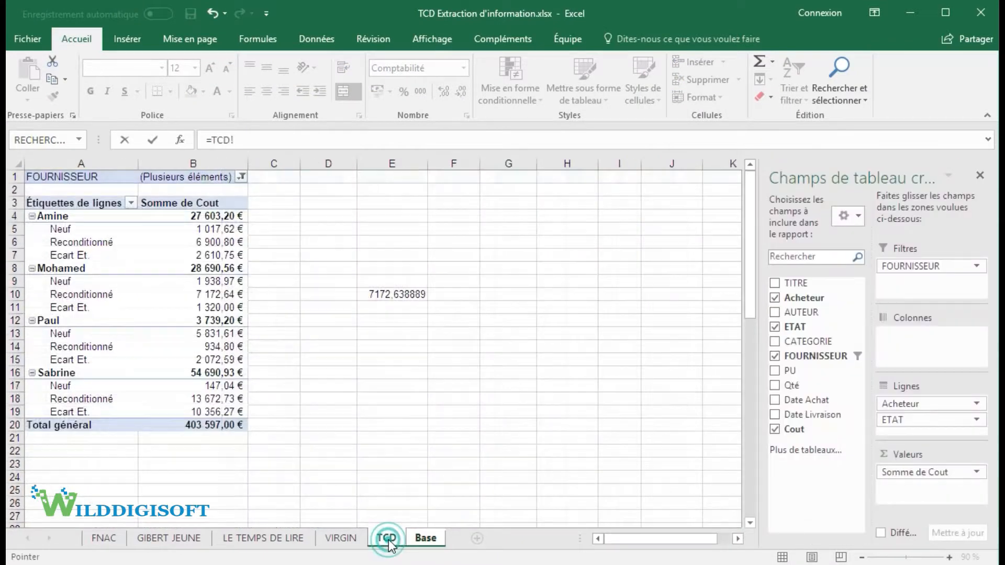
{"action": "left_click", "coordinate": [210, 297]}
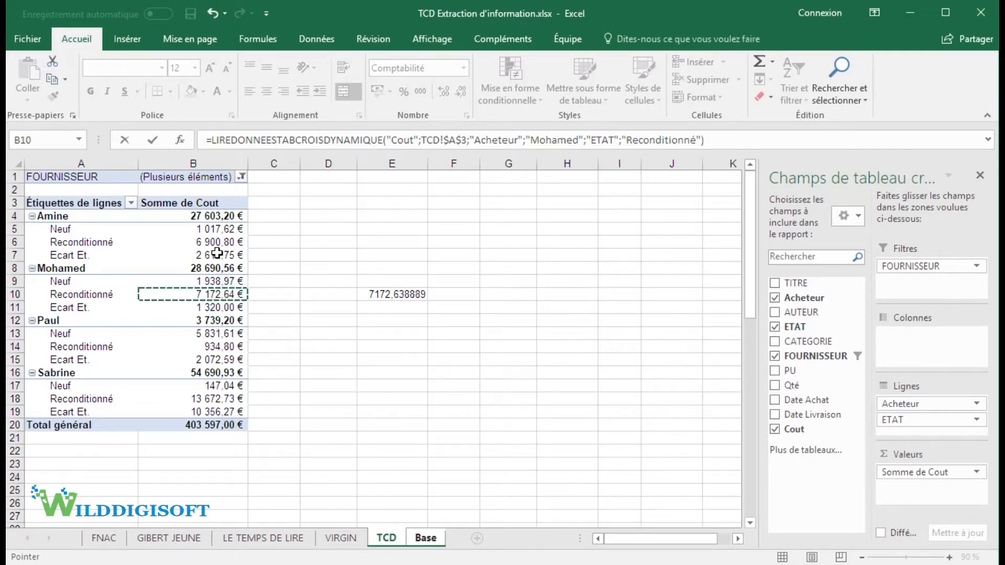
{"action": "key", "text": "Return"}
- Replace the fixed items in the L4 formula with references to L2 for Acheteur and L3 for ETAT, and validate it
{"action": "left_click", "coordinate": [866, 225]}
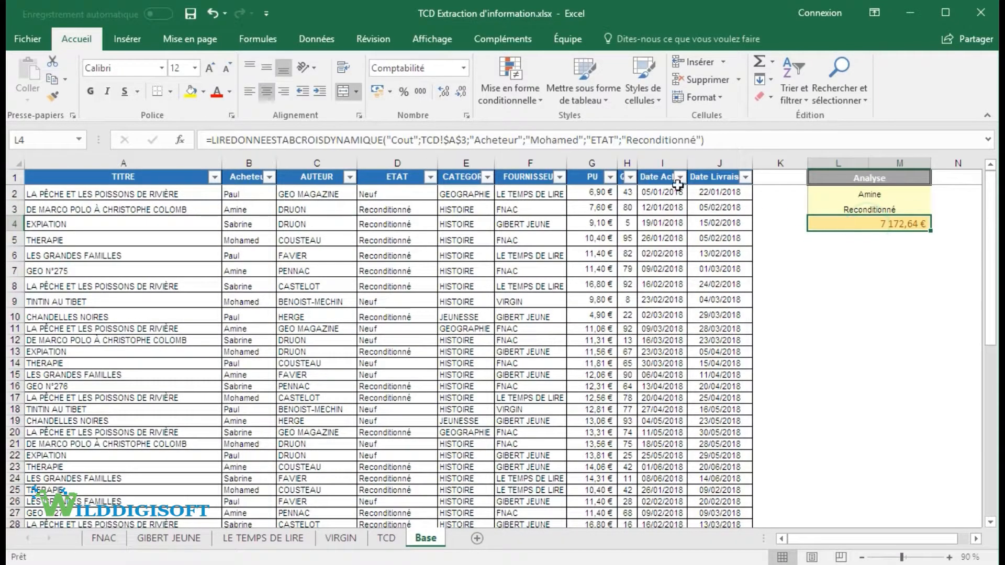
{"action": "left_click", "coordinate": [655, 139]}
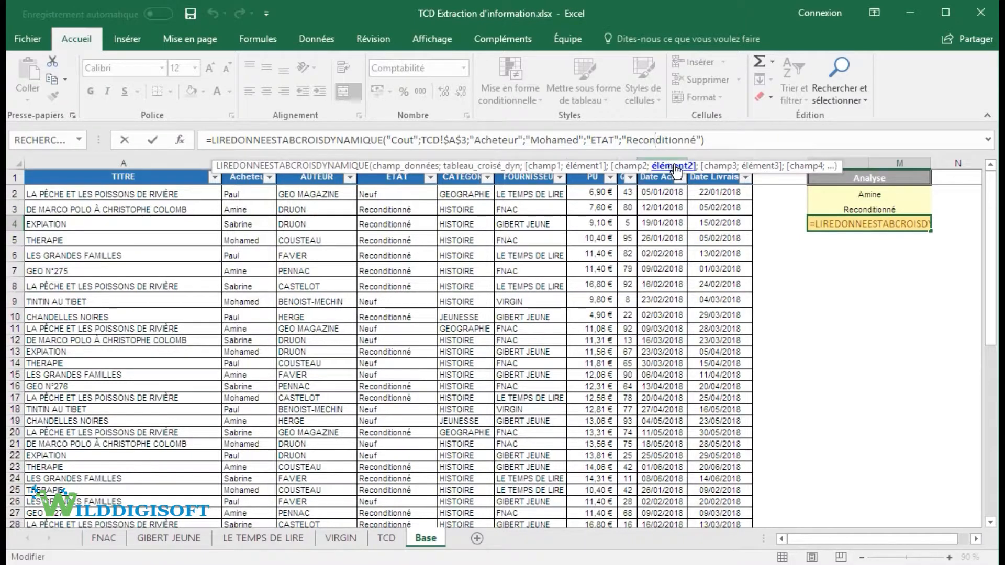
{"action": "left_click", "coordinate": [675, 167]}
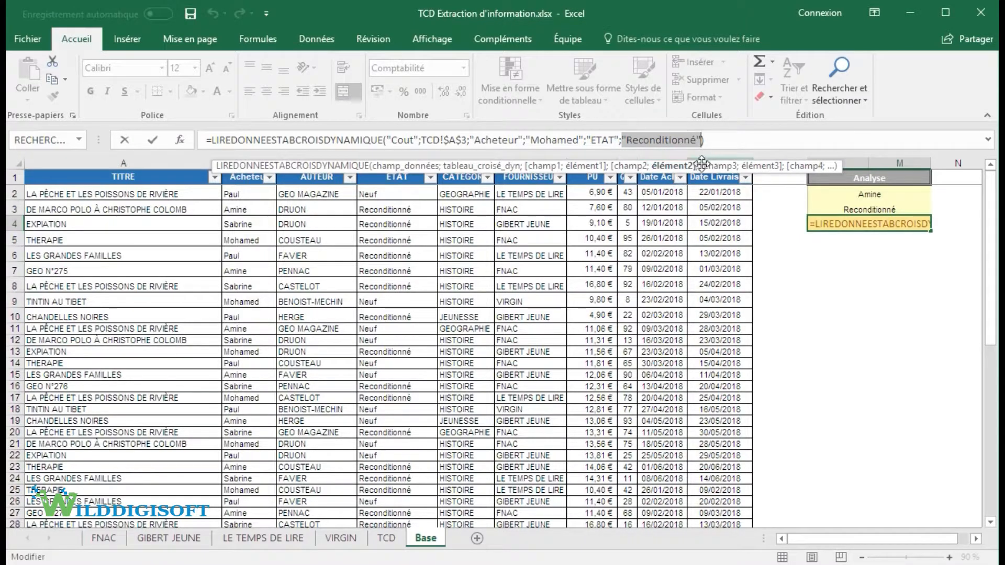
{"action": "left_click", "coordinate": [856, 209]}
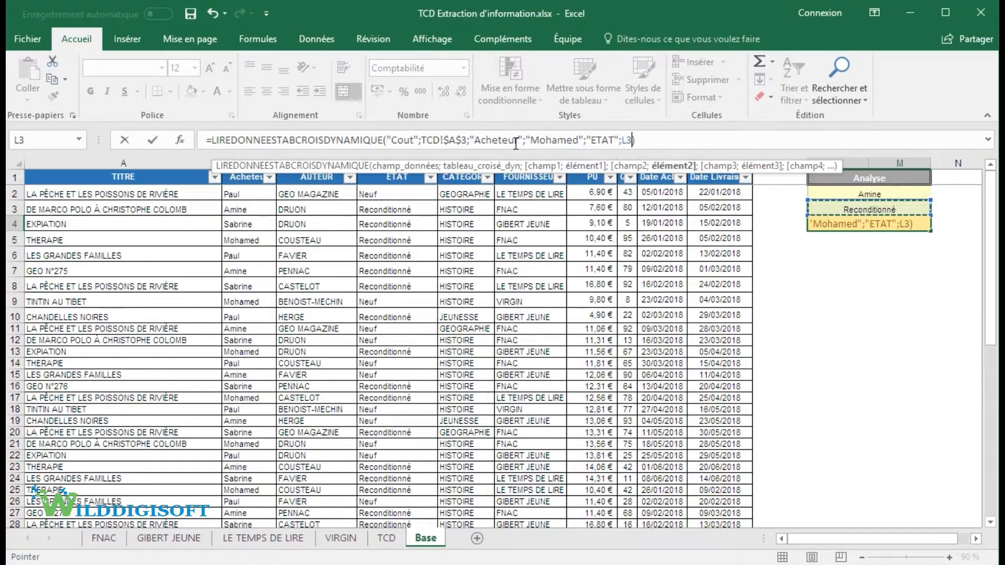
{"action": "left_click", "coordinate": [546, 140]}
{"action": "left_click", "coordinate": [586, 166]}
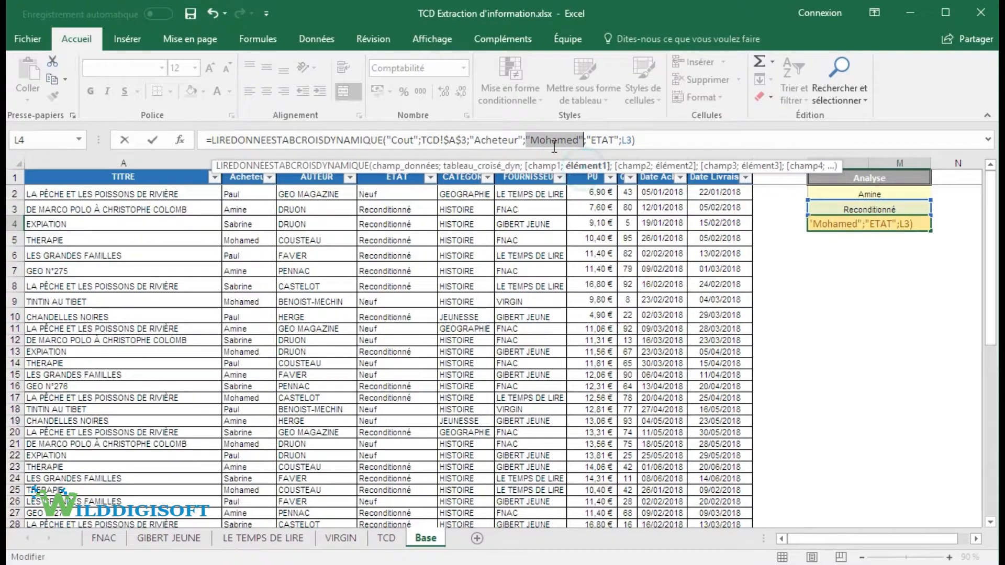
{"action": "left_click", "coordinate": [842, 194]}
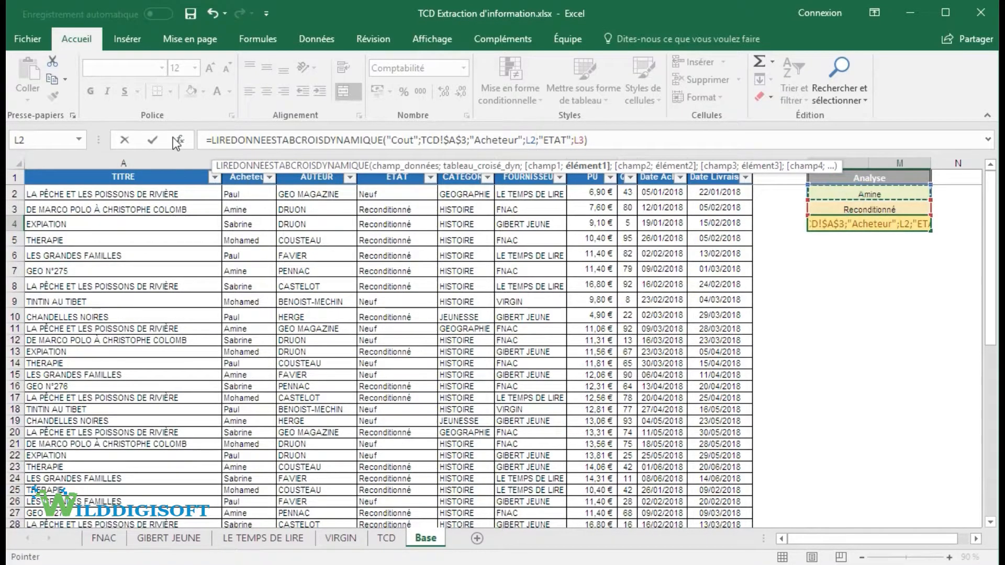
{"action": "left_click", "coordinate": [153, 140]}
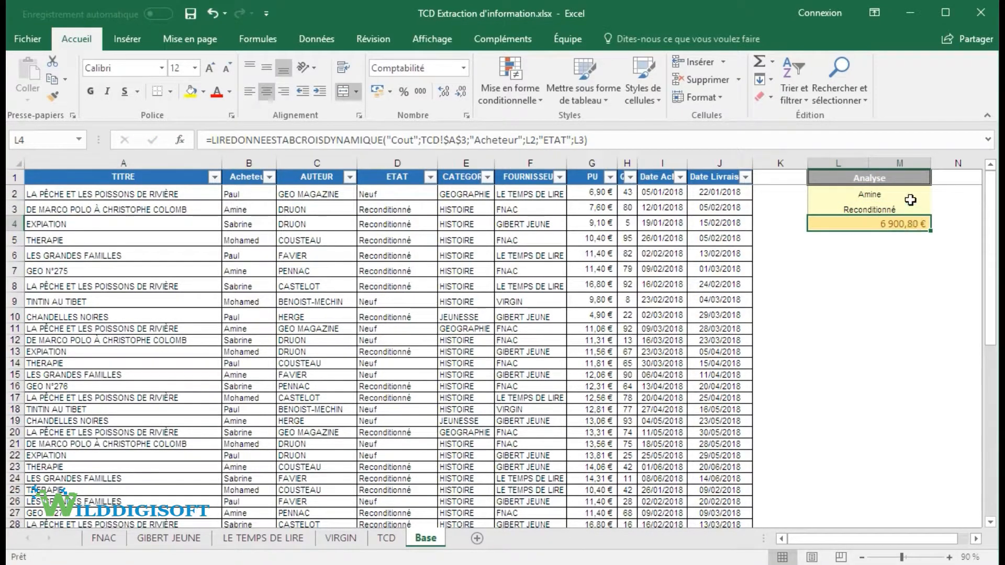
- Test the Analyse block by choosing another buyer in L2 and Neuf in L3, and check the result in L4
{"action": "left_click", "coordinate": [914, 196]}
{"action": "left_click", "coordinate": [936, 193]}
{"action": "left_click", "coordinate": [862, 226]}
{"action": "left_click", "coordinate": [902, 208]}
{"action": "left_click", "coordinate": [937, 208]}
{"action": "left_click", "coordinate": [921, 221]}
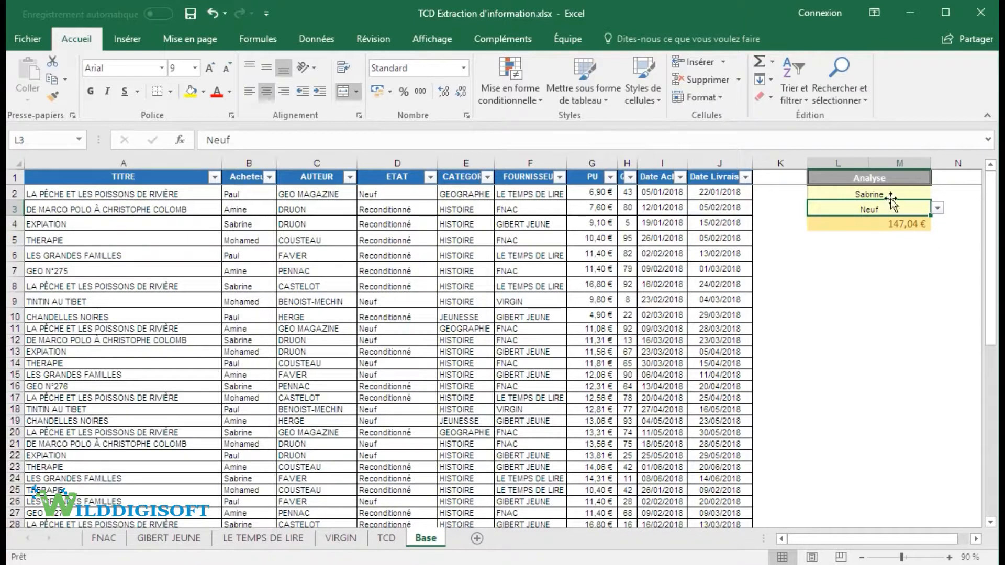
{"action": "left_click", "coordinate": [898, 225]}
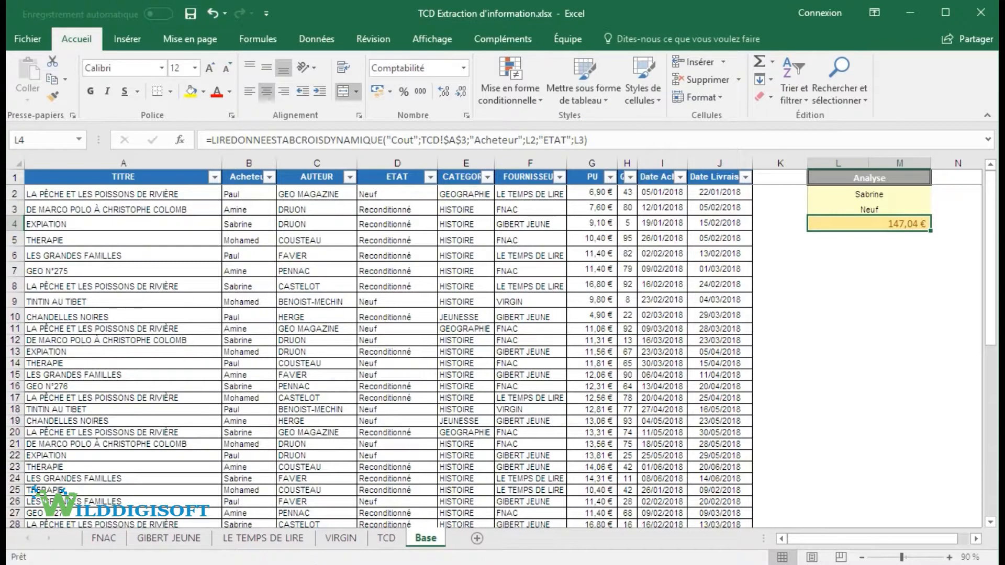
- Switch to the Classeur1 workbook and enter a LIREDONNEESTABCROISDYNAMIQUE formula in C3 that reads pivot cell B10 of TCD Extraction d'information.xlsx
{"action": "key", "text": "alt+Tab"}
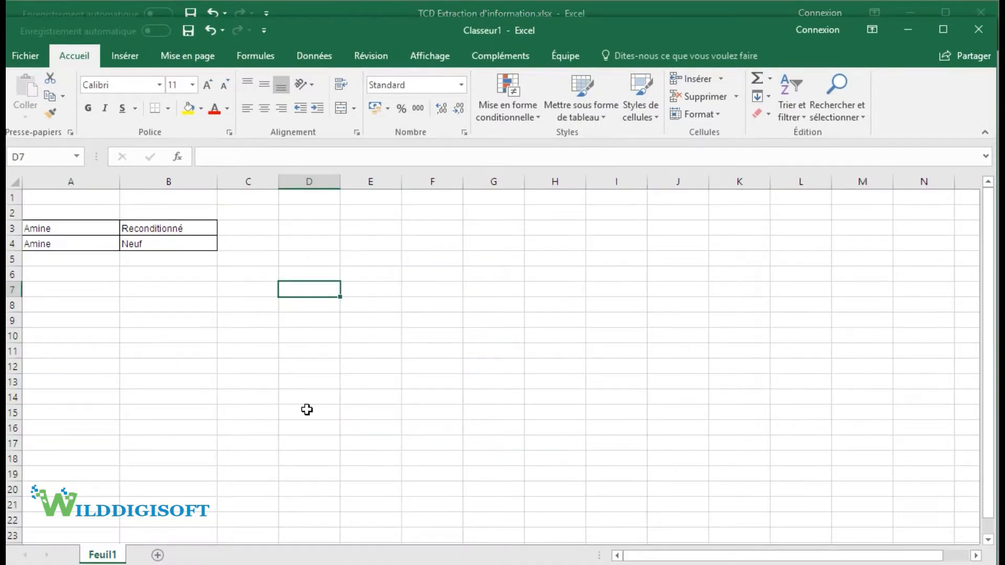
{"action": "left_click", "coordinate": [84, 224]}
{"action": "left_click", "coordinate": [256, 226]}
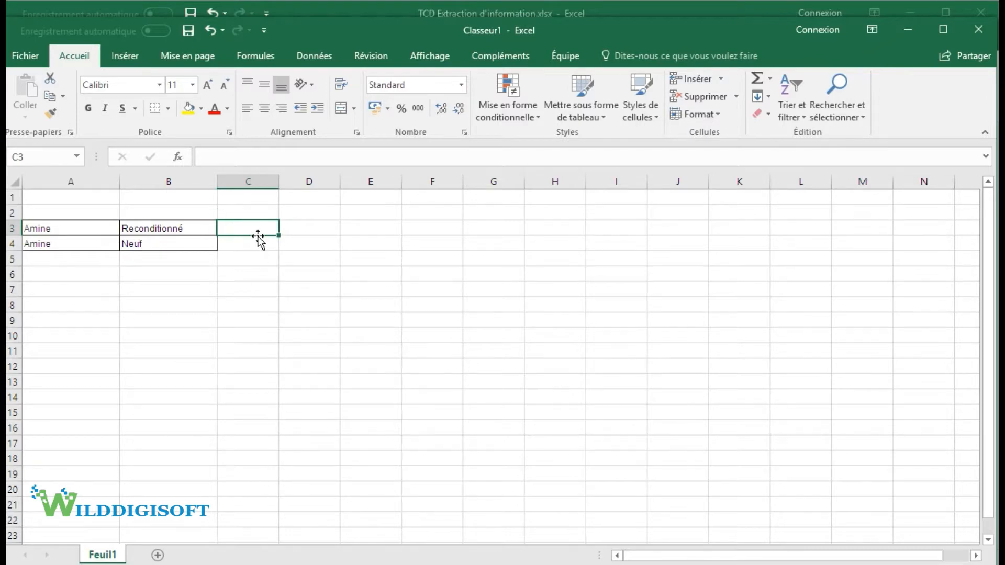
{"action": "type", "text": "="}
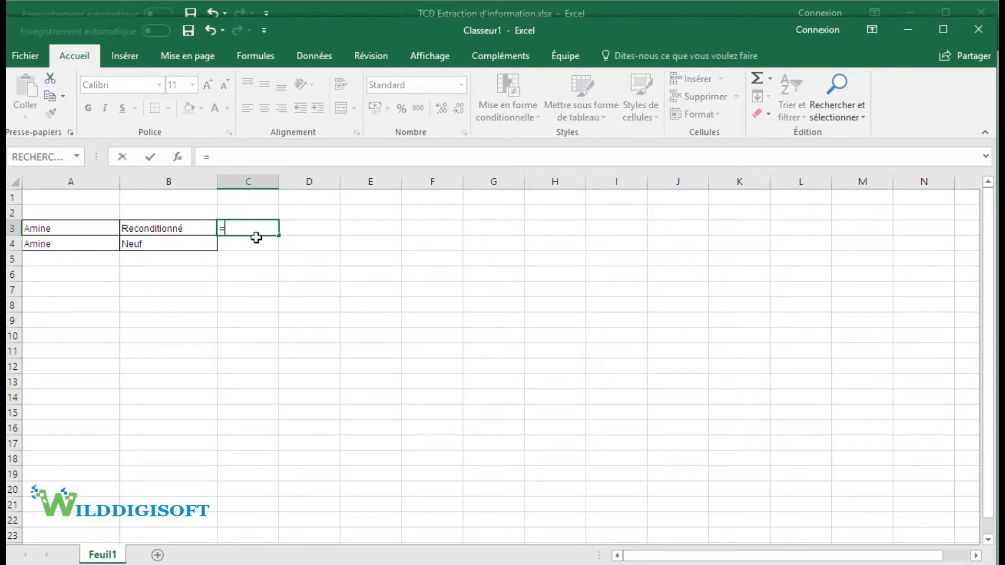
{"action": "left_click", "coordinate": [325, 2]}
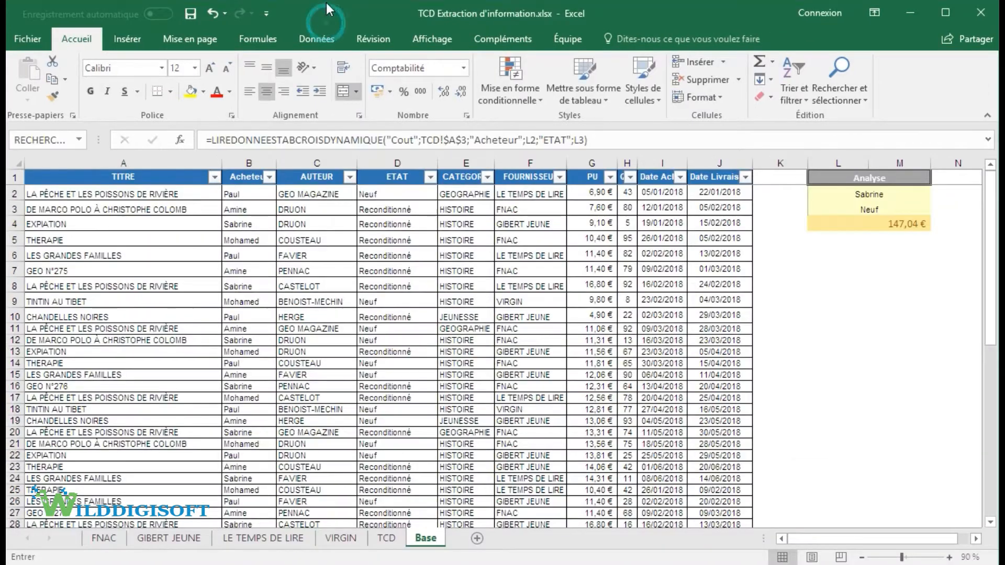
{"action": "left_click", "coordinate": [387, 538]}
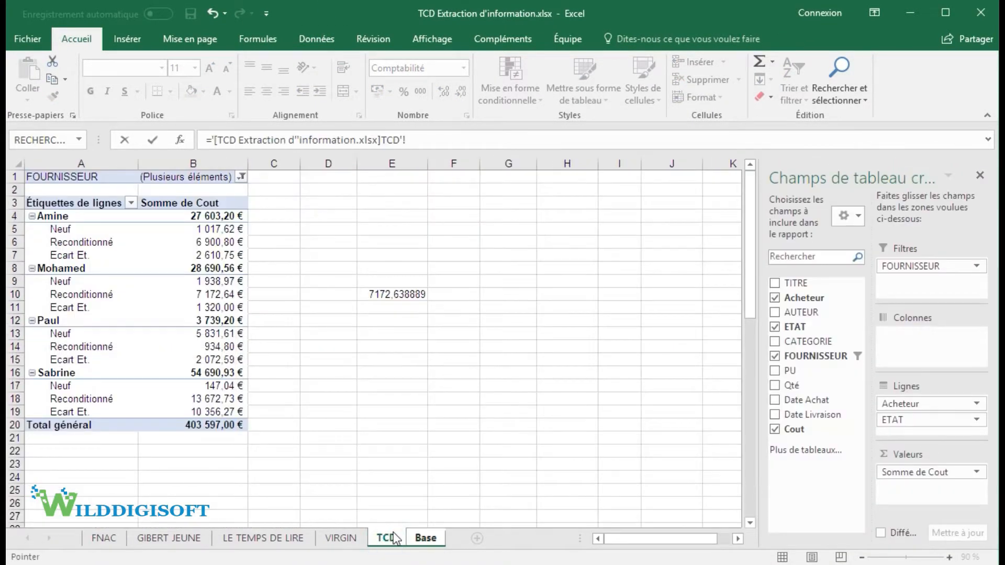
{"action": "left_click", "coordinate": [213, 293]}
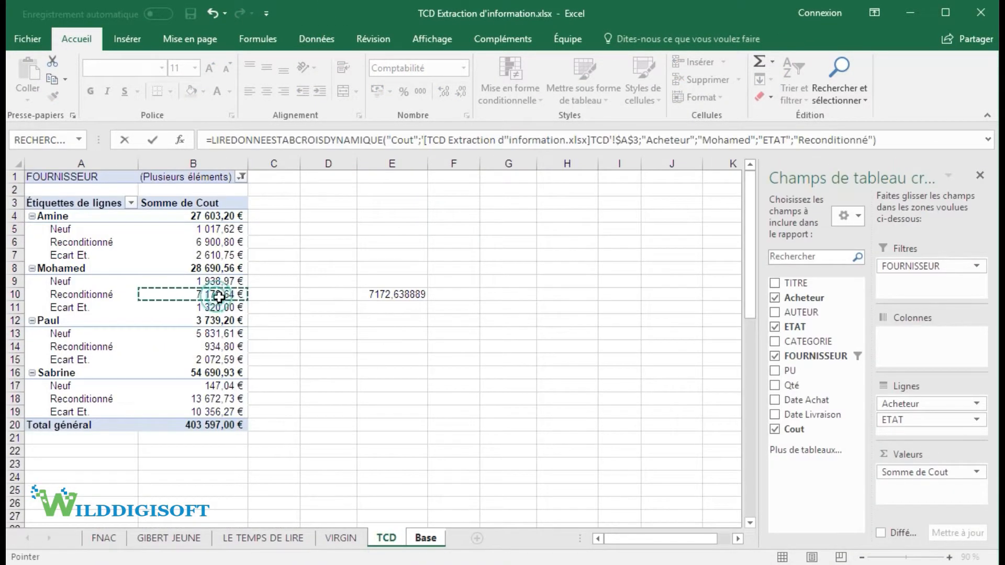
{"action": "key", "text": "Return"}
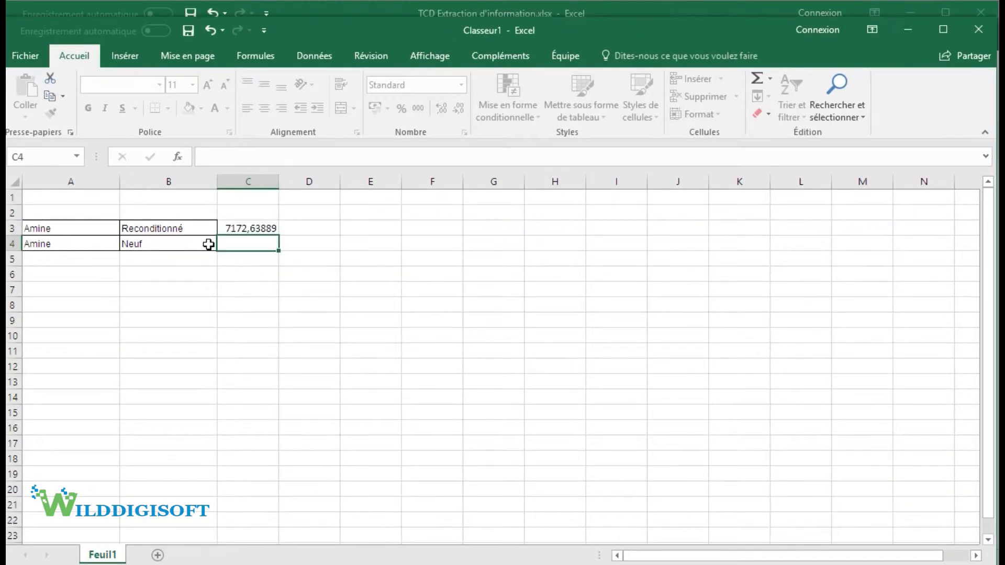
- Examine the external workbook reference in the C3 formula and validate the formula without editing it
{"action": "left_click", "coordinate": [246, 226]}
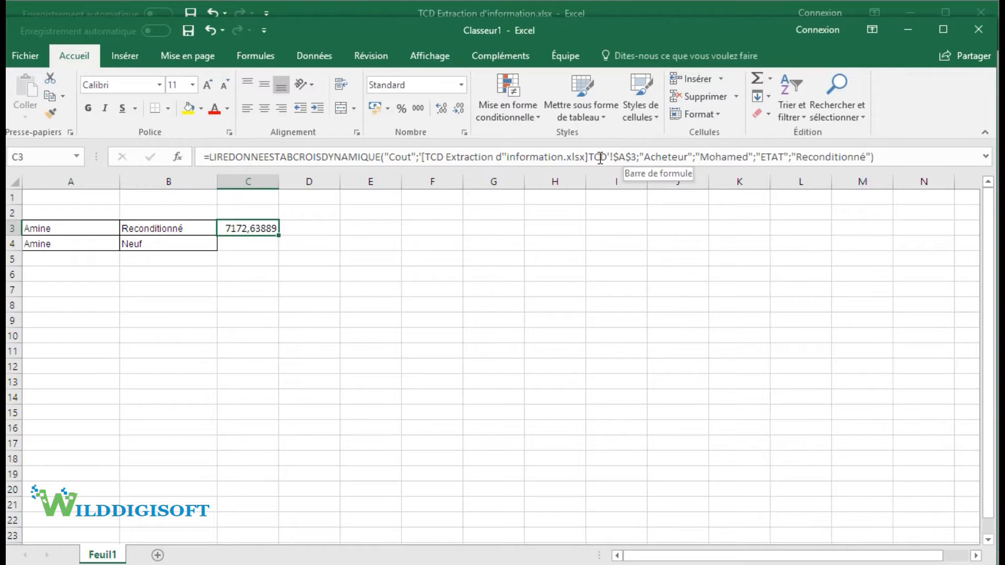
{"action": "left_click_drag", "start_coordinate": [588, 157], "coordinate": [433, 161]}
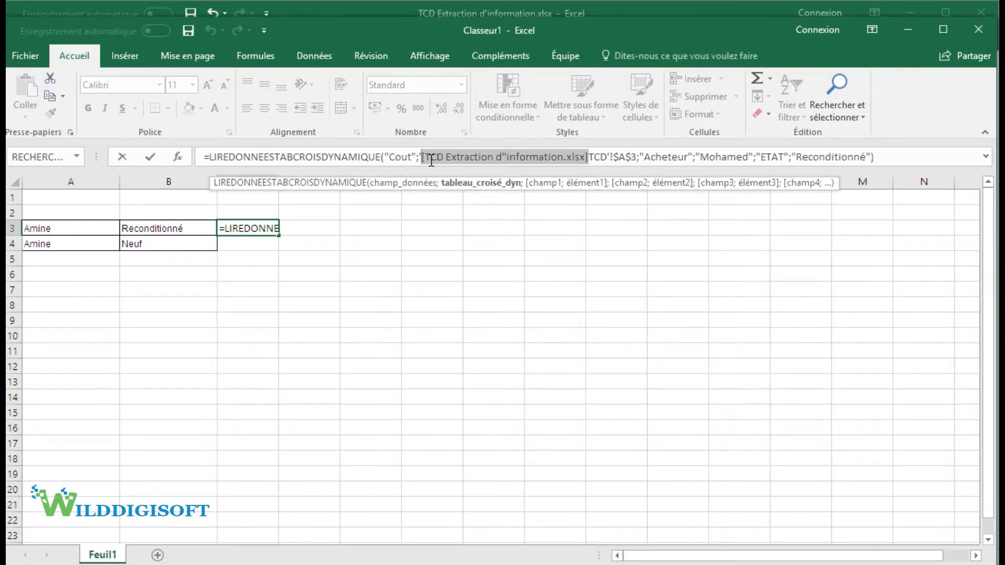
{"action": "key", "text": "ctrl+Return"}
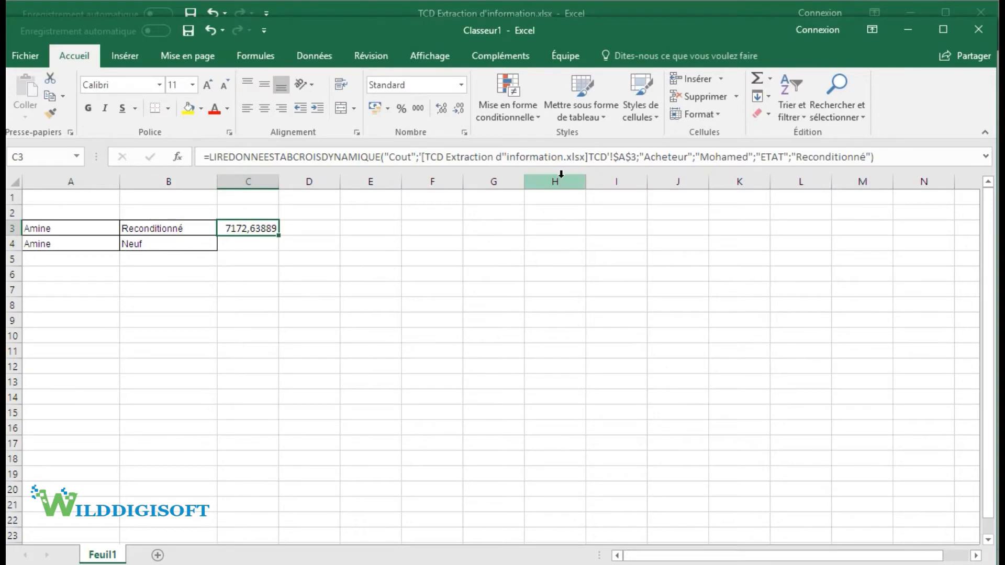
- Replace the Acheteur and ETAT items in the C3 formula with references to A3 and B3, and copy the formula down to C4
{"action": "left_click", "coordinate": [657, 155]}
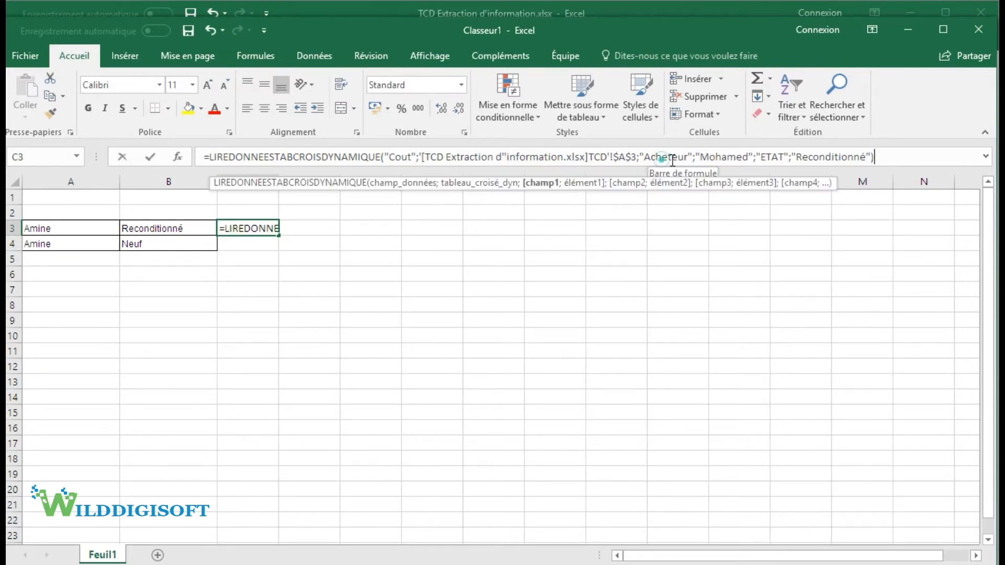
{"action": "left_click", "coordinate": [728, 158]}
{"action": "left_click", "coordinate": [590, 185]}
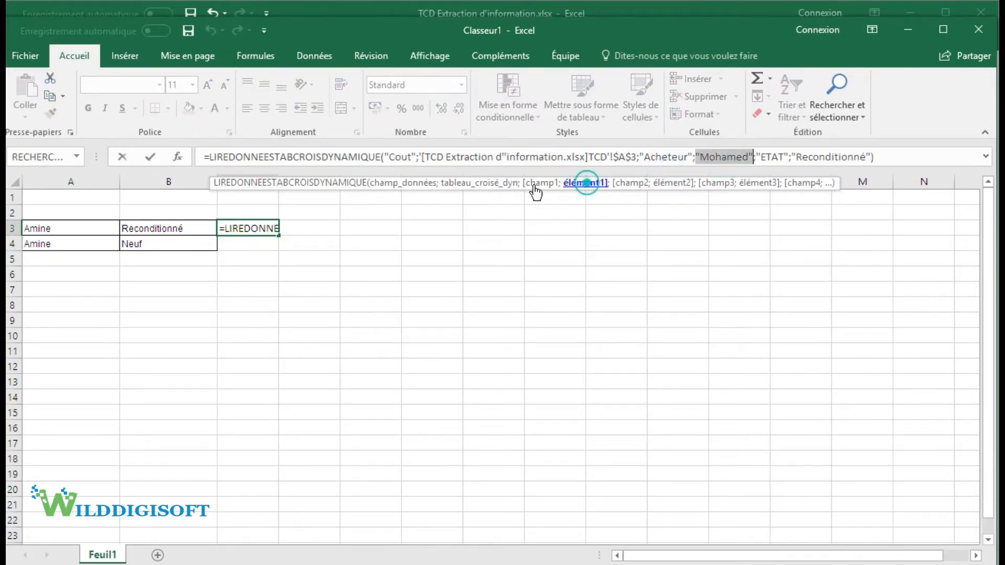
{"action": "left_click", "coordinate": [67, 228]}
{"action": "left_click", "coordinate": [773, 157]}
{"action": "left_click", "coordinate": [672, 182]}
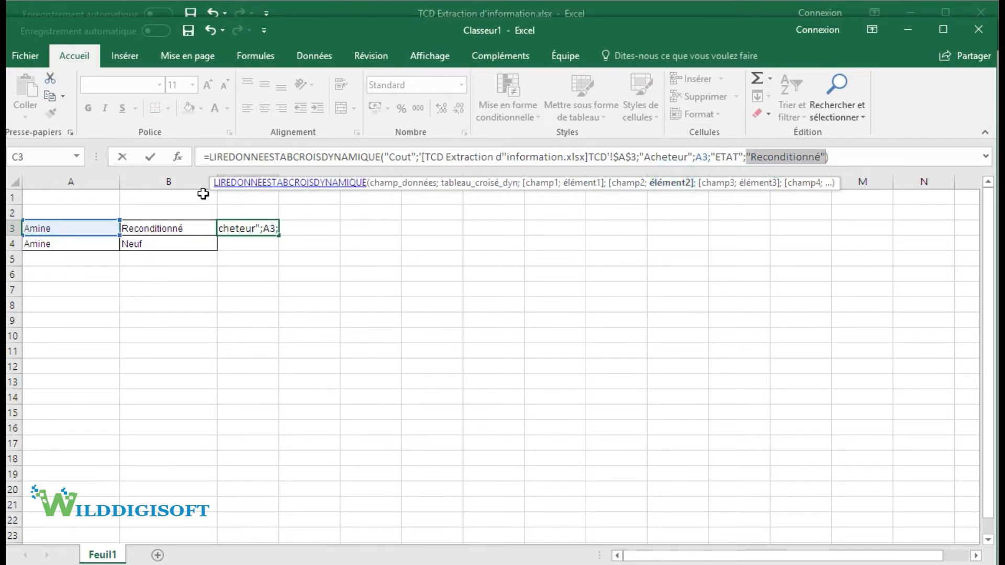
{"action": "left_click", "coordinate": [156, 231]}
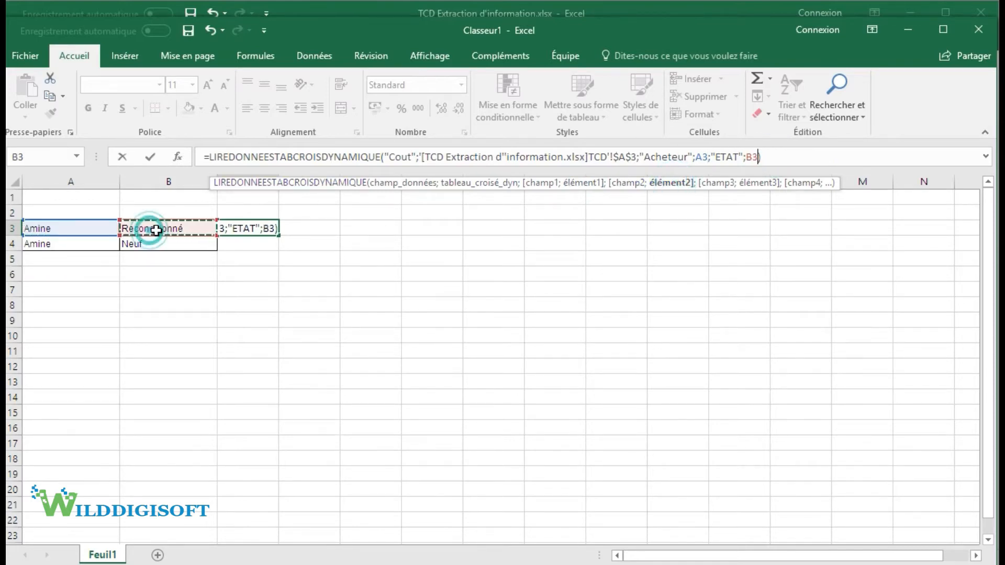
{"action": "left_click", "coordinate": [150, 156]}
{"action": "left_click_drag", "start_coordinate": [281, 238], "coordinate": [280, 251]}
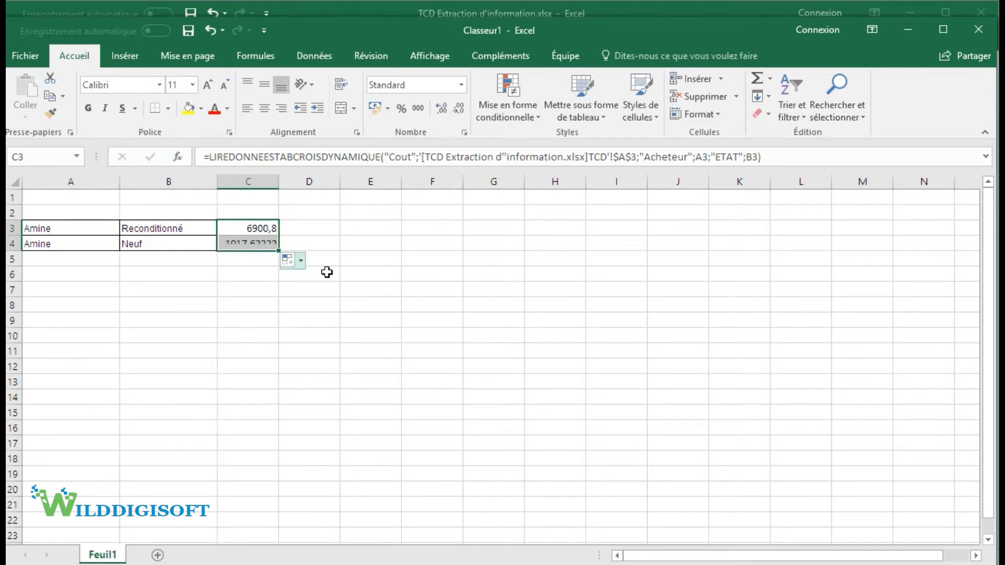
{"action": "left_click", "coordinate": [247, 244]}
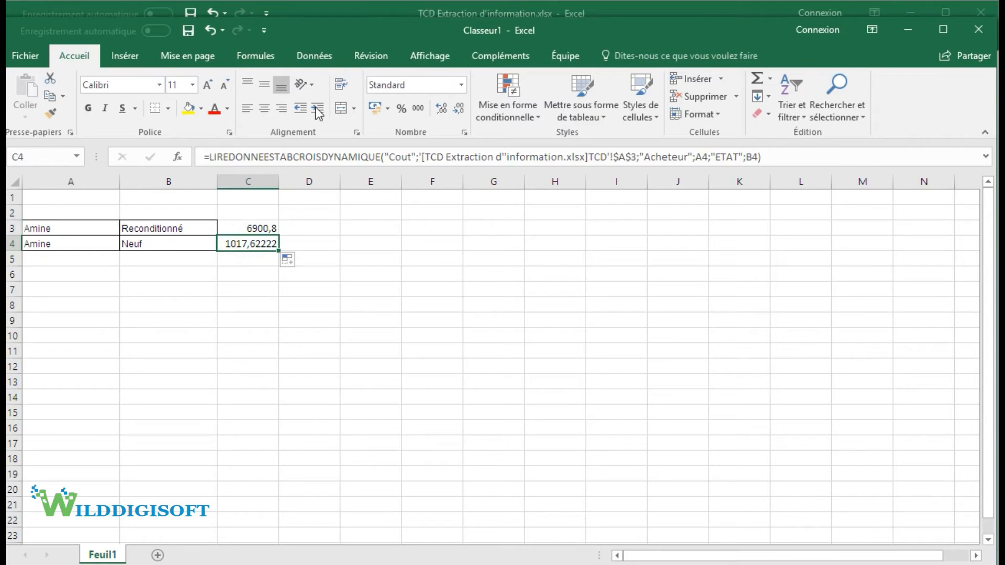
- Return to TCD Extraction d'information.xlsx and review the Base sheet's source data and the L4 formula under Analyse
{"action": "left_click", "coordinate": [331, 10]}
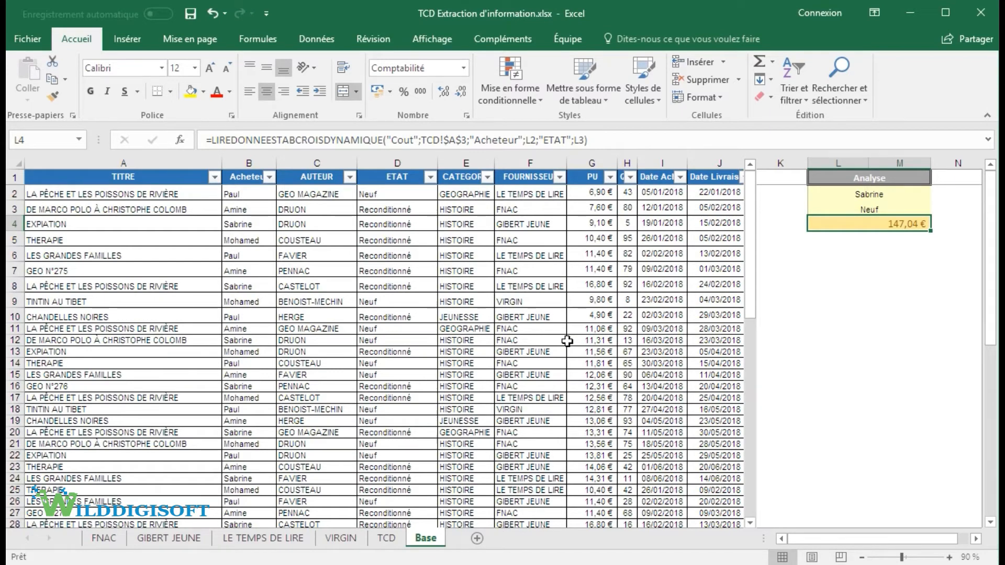
{"action": "left_click", "coordinate": [422, 315]}
{"action": "scroll", "coordinate": [422, 316], "scroll_direction": "down", "scroll_amount": 2}
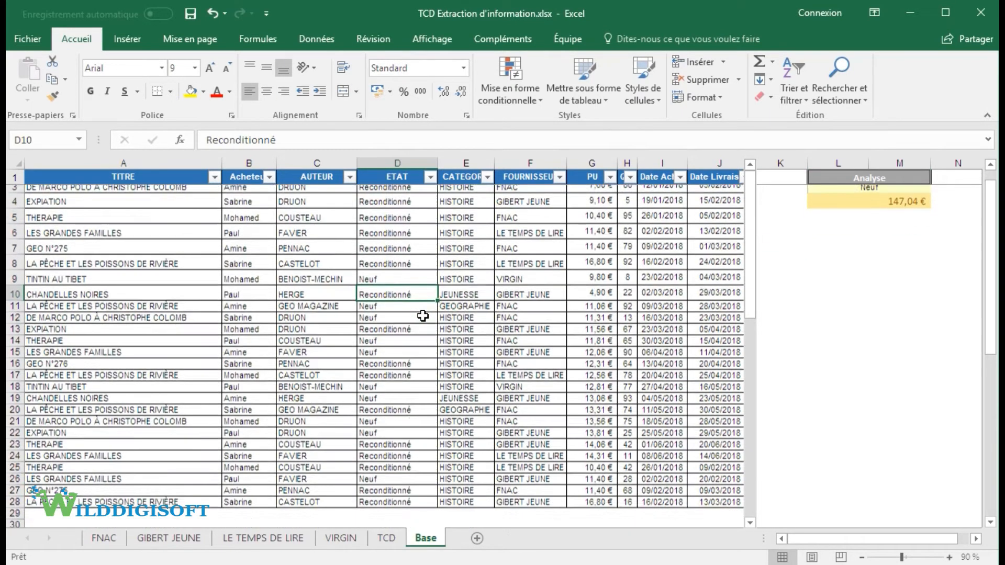
{"action": "scroll", "coordinate": [423, 316], "scroll_direction": "up", "scroll_amount": 2}
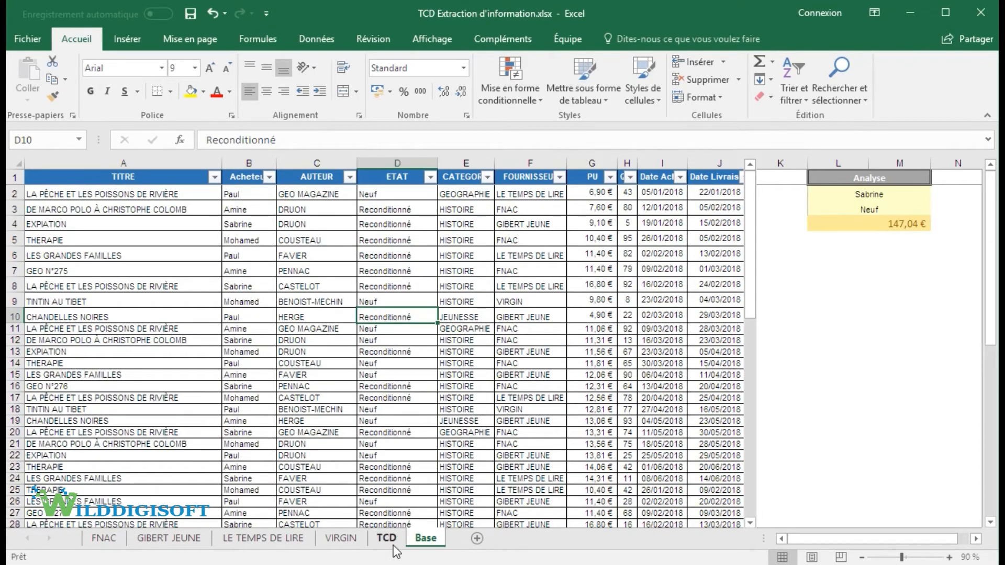
{"action": "left_click", "coordinate": [886, 225]}
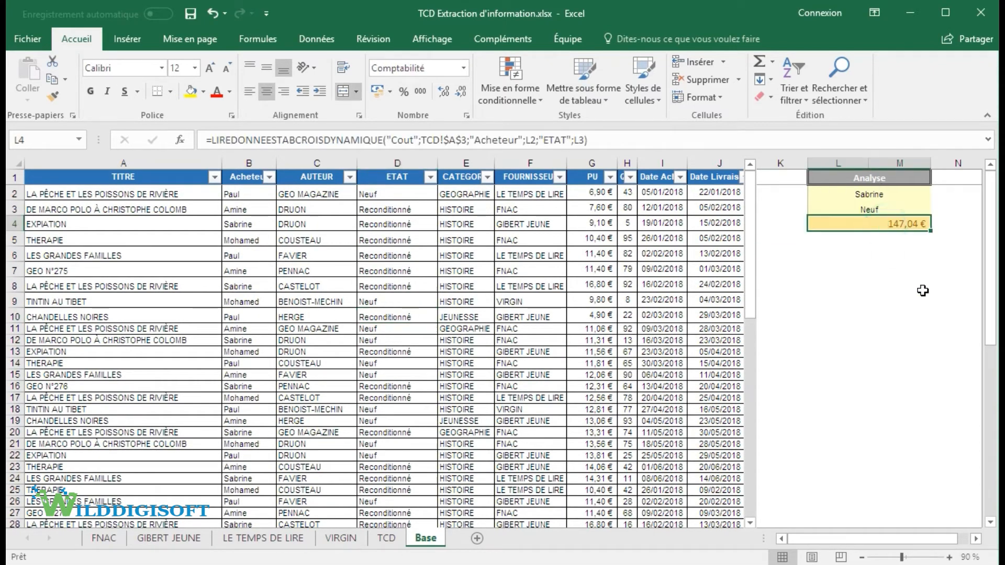